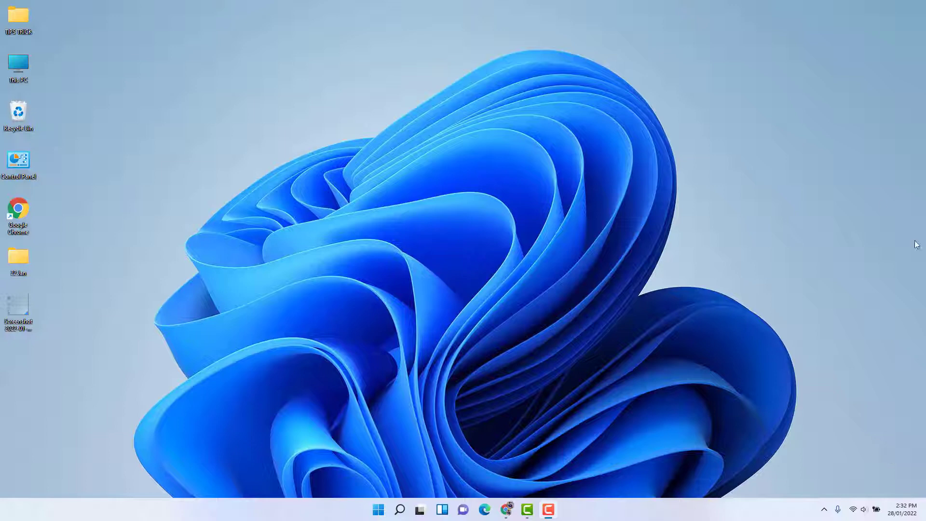
# Step: Search Windows for "snipping" and open Snipping Tool
pyautogui.click(399, 509)
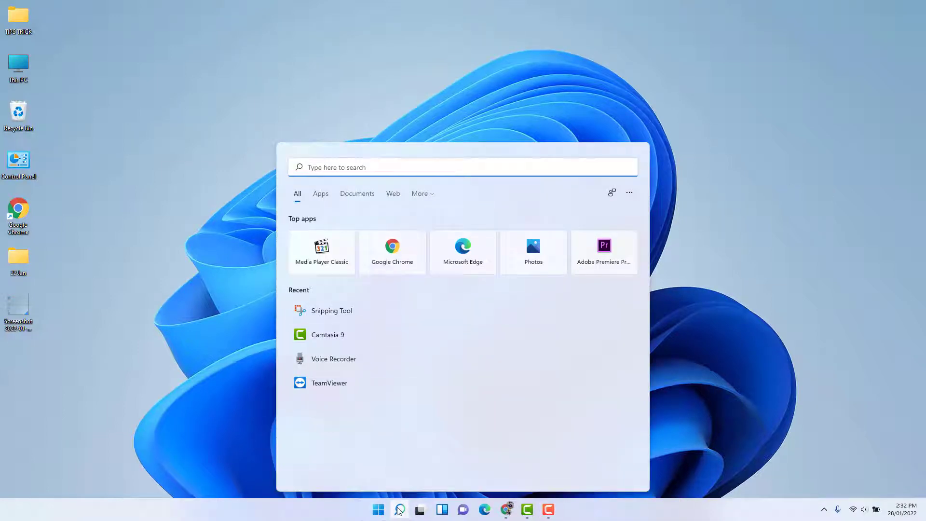
pyautogui.write('sni')
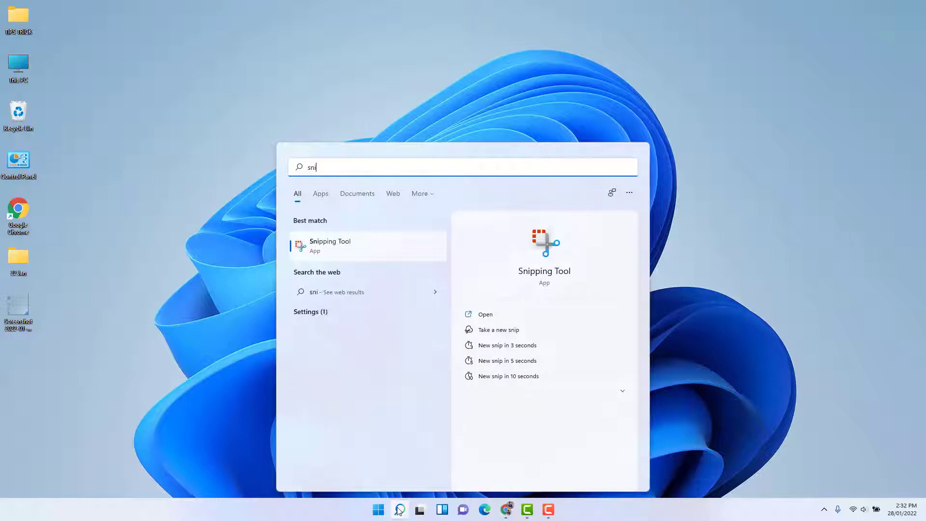
pyautogui.write('pping')
pyautogui.click(332, 246)
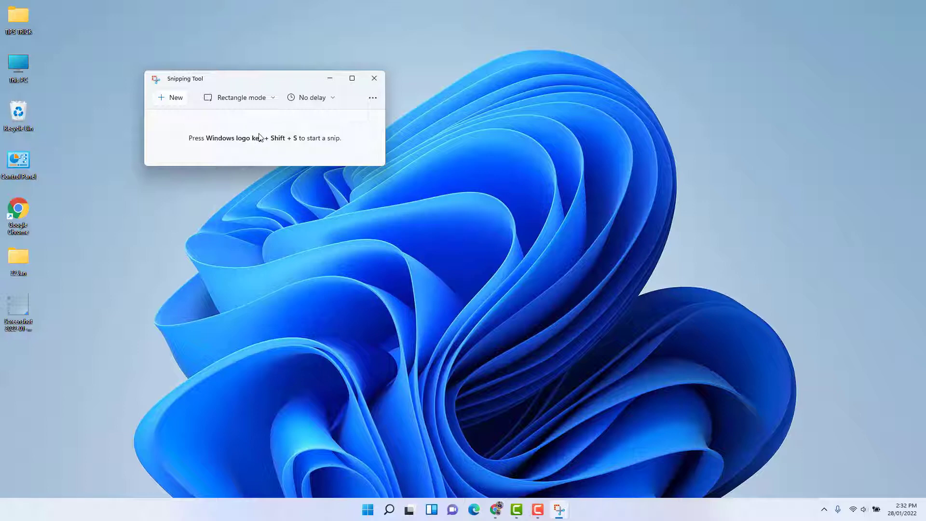
# Step: Capture a new snip in Rectangle mode covering the desktop icons and most of the wallpaper, and maximize the Snipping Tool window
pyautogui.click(273, 103)
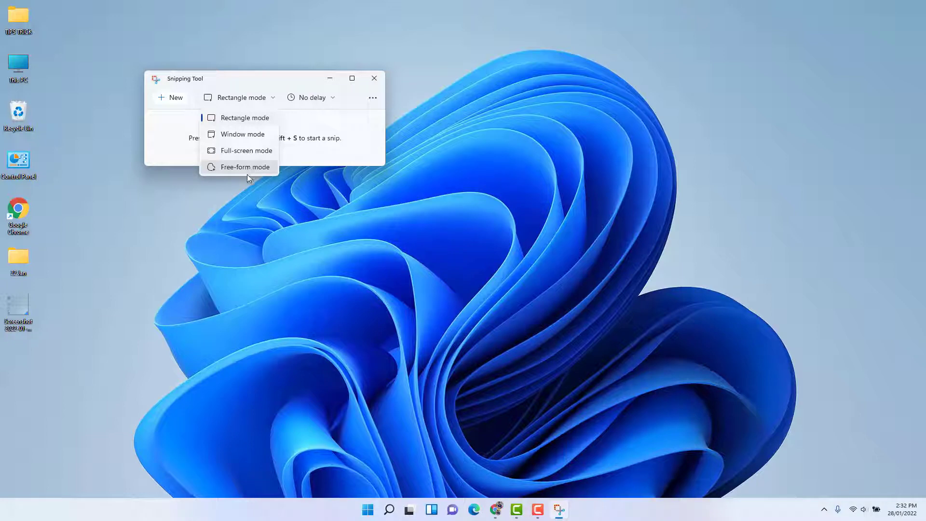
pyautogui.click(237, 120)
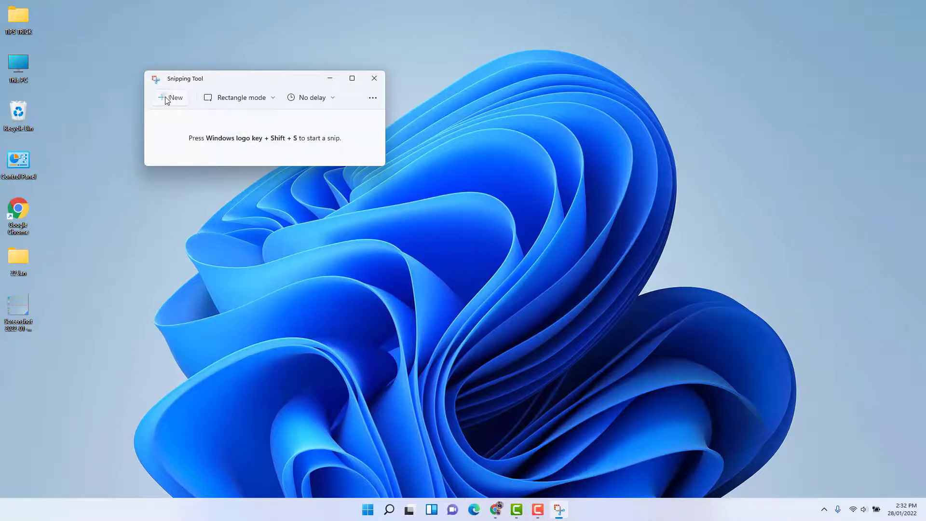
pyautogui.click(165, 99)
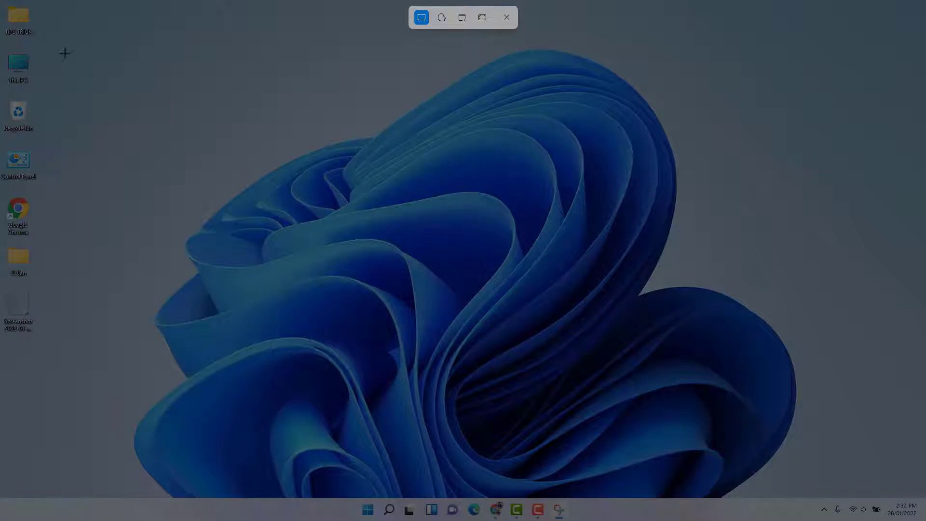
pyautogui.moveTo(1, 1); pyautogui.dragTo(544, 415)
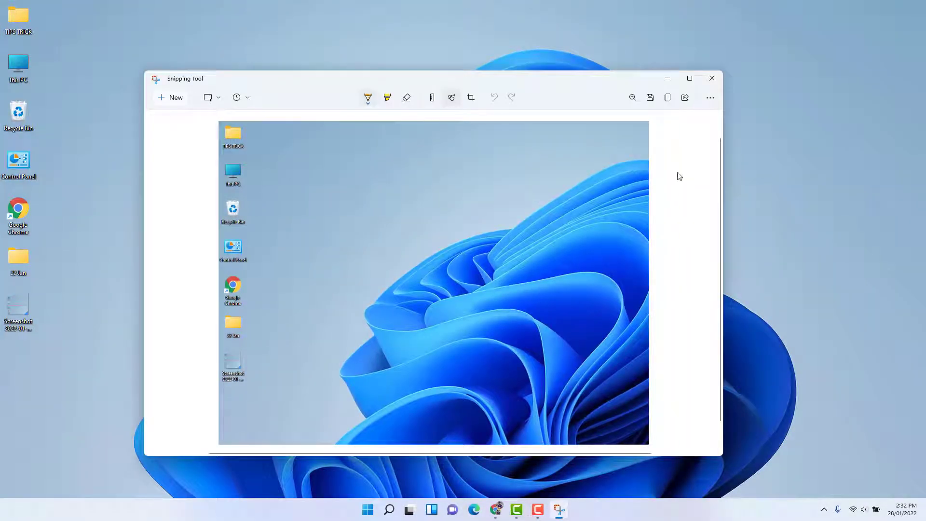
pyautogui.click(690, 77)
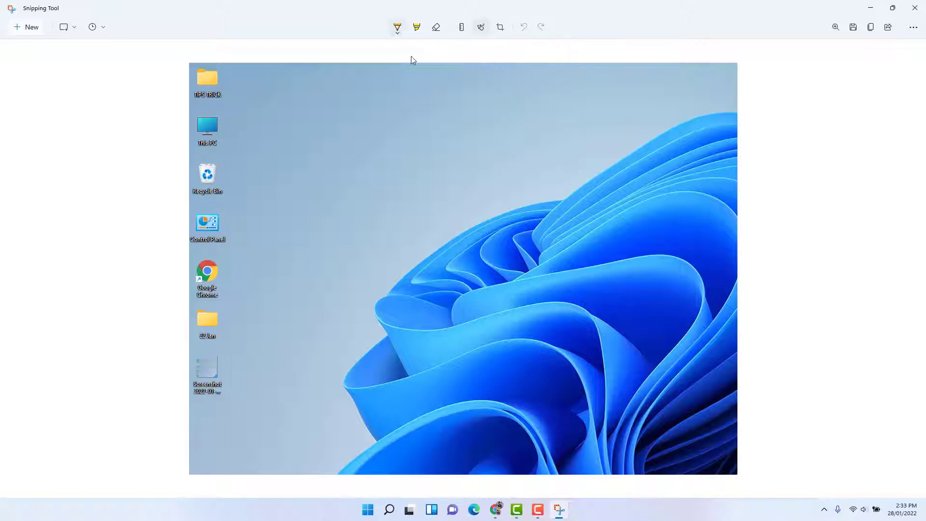
# Step: Set the pen colour to light green, circle the Google Chrome icon and draw a second circle on the empty wallpaper beside it
pyautogui.click(398, 28)
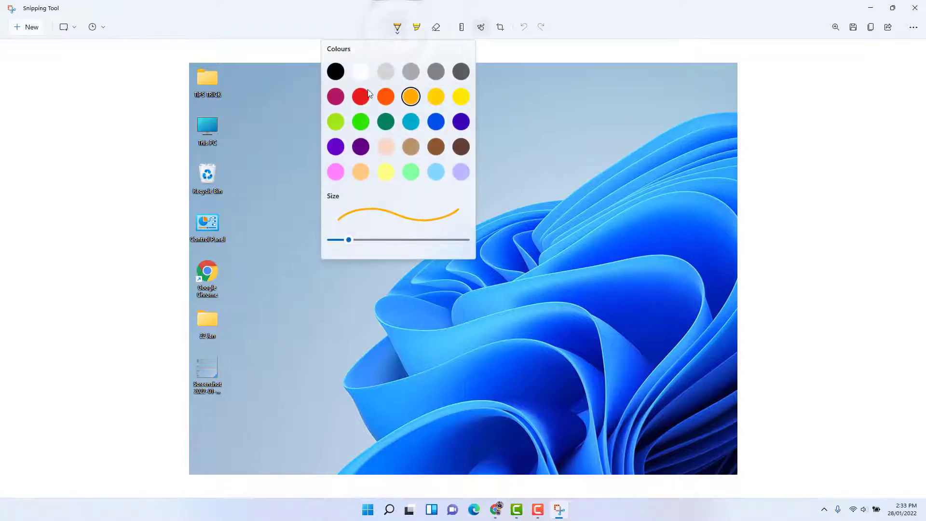
pyautogui.click(415, 173)
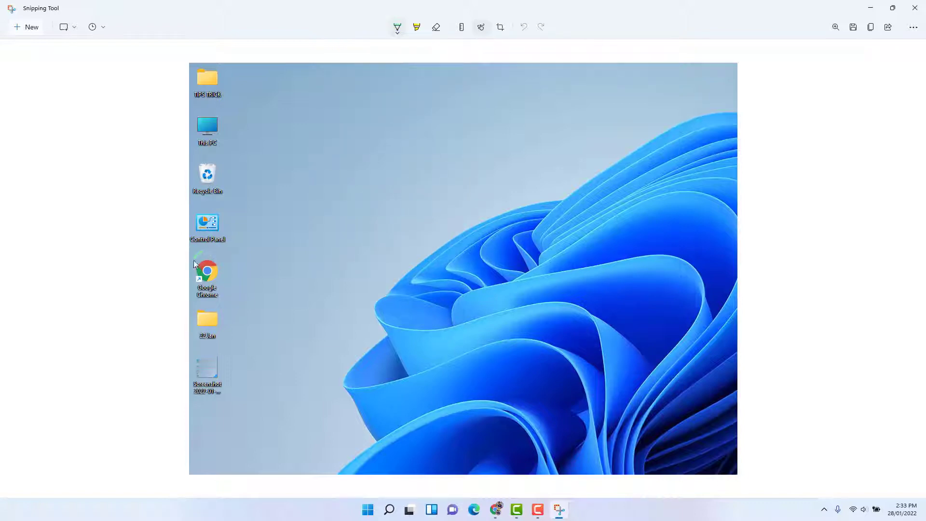
pyautogui.moveTo(193, 260)
pyautogui.mouseDown()
pyautogui.moveTo(190, 285)
pyautogui.moveTo(234, 289)
pyautogui.mouseUp()
pyautogui.moveTo(193, 256); pyautogui.dragTo(198, 250)
pyautogui.moveTo(351, 235)
pyautogui.mouseDown()
pyautogui.moveTo(378, 304)
pyautogui.moveTo(368, 235)
pyautogui.moveTo(347, 234)
pyautogui.mouseUp()
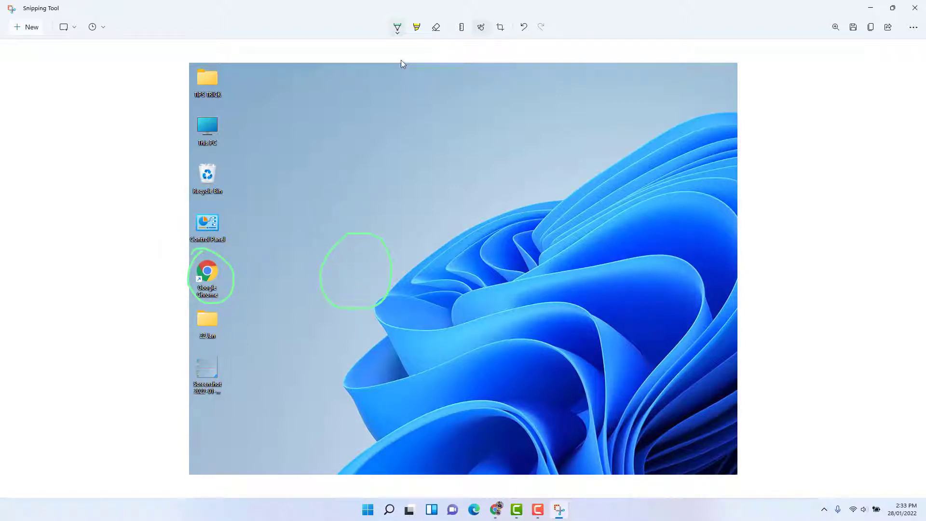
# Step: Change the pen colour to blue and increase its size to roughly three quarters of the available range
pyautogui.click(398, 28)
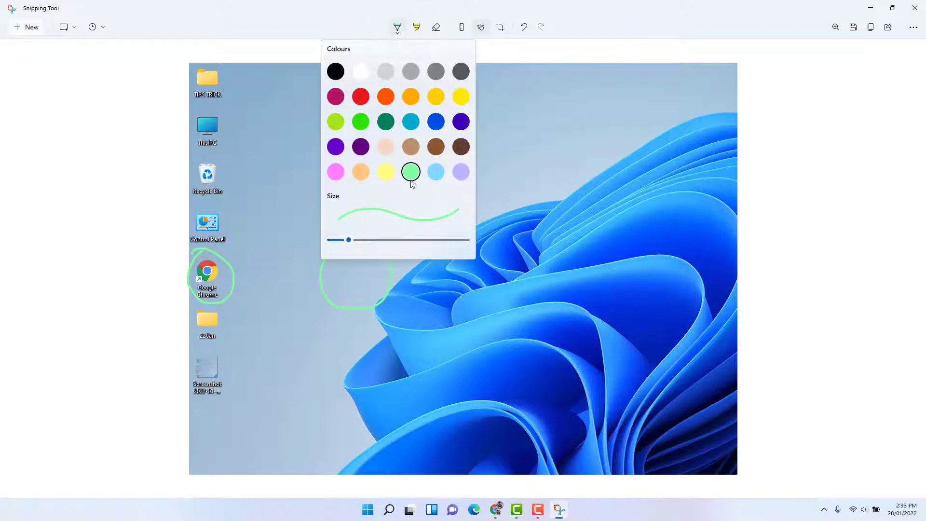
pyautogui.click(440, 128)
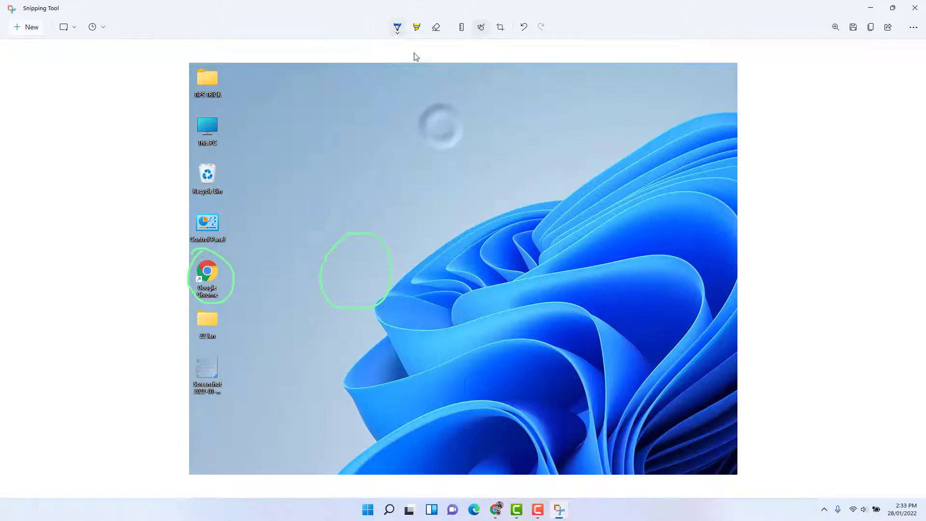
pyautogui.click(396, 33)
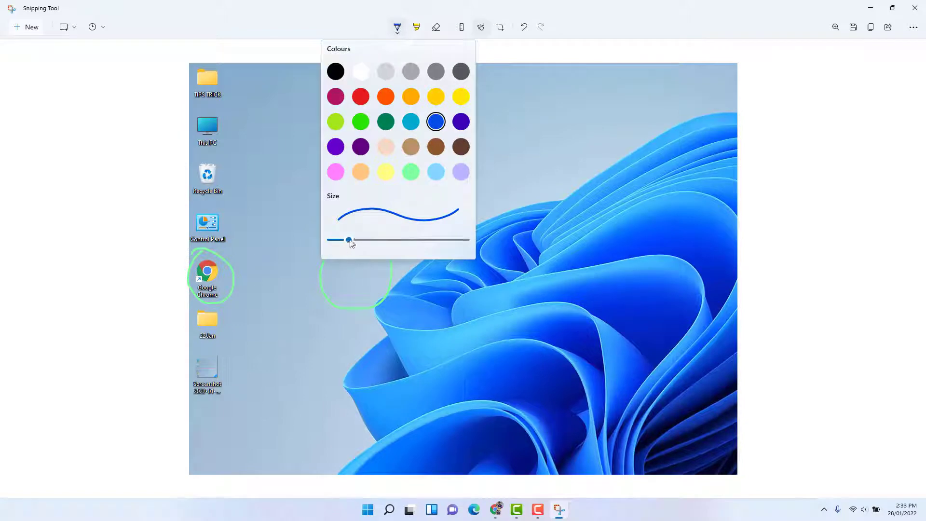
pyautogui.moveTo(349, 240); pyautogui.dragTo(432, 241)
pyautogui.click(304, 195)
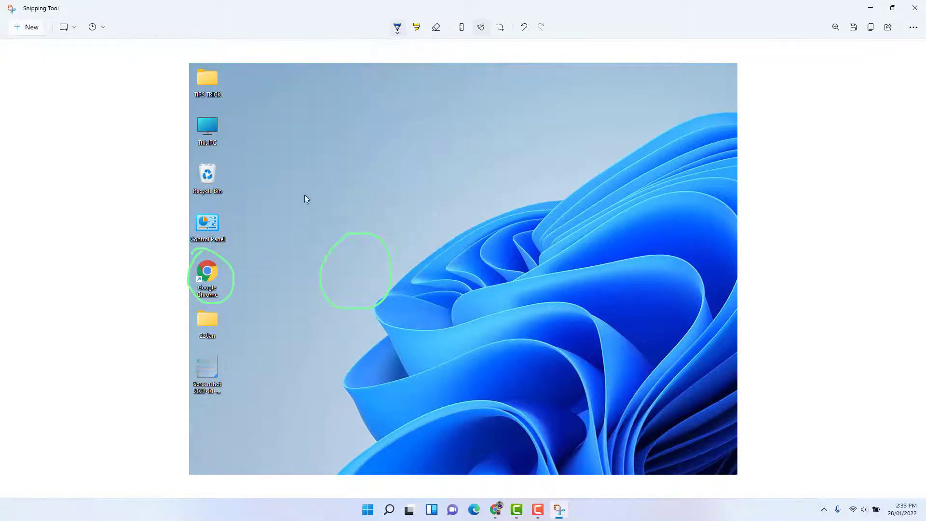
# Step: Draw a thick blue circle over the This PC and Recycle Bin icons and undo all pen strokes on the snip
pyautogui.moveTo(231, 118)
pyautogui.mouseDown()
pyautogui.moveTo(198, 166)
pyautogui.moveTo(255, 155)
pyautogui.moveTo(233, 122)
pyautogui.mouseUp()
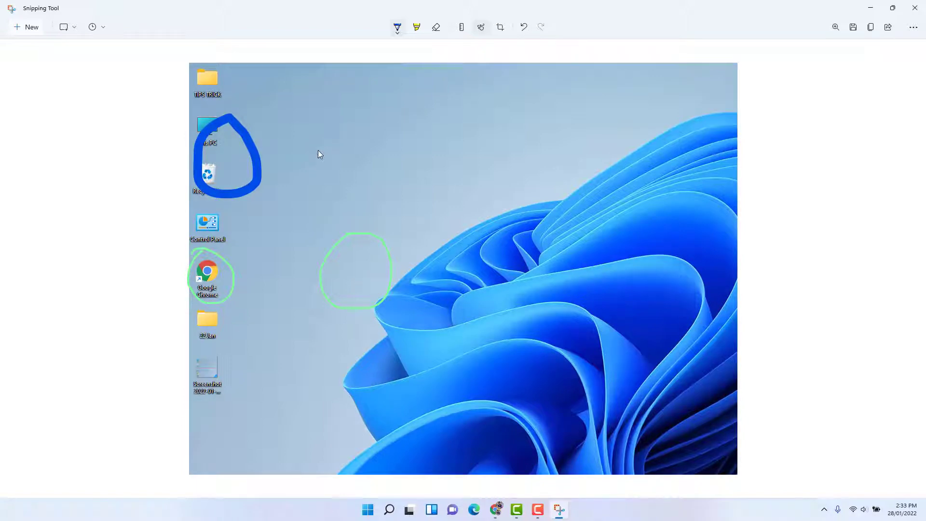
pyautogui.click(523, 27)
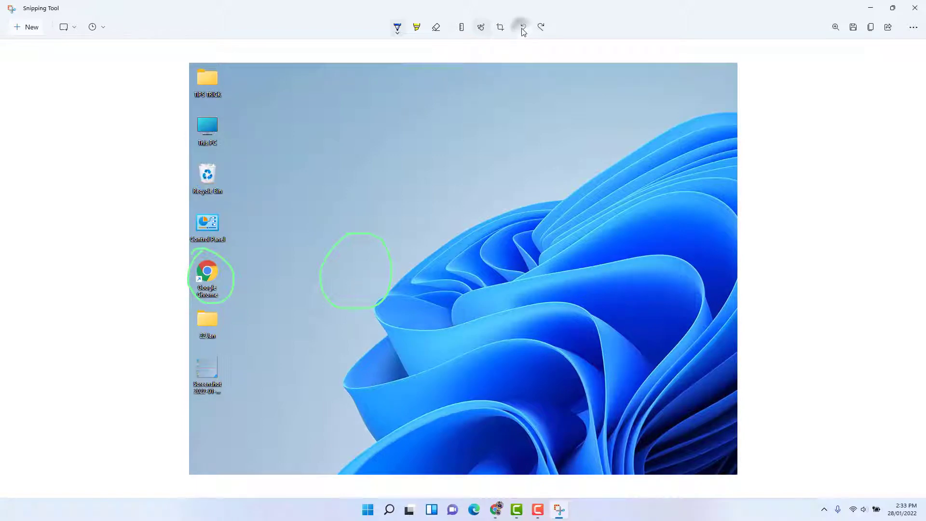
pyautogui.click(522, 27)
pyautogui.click(523, 28)
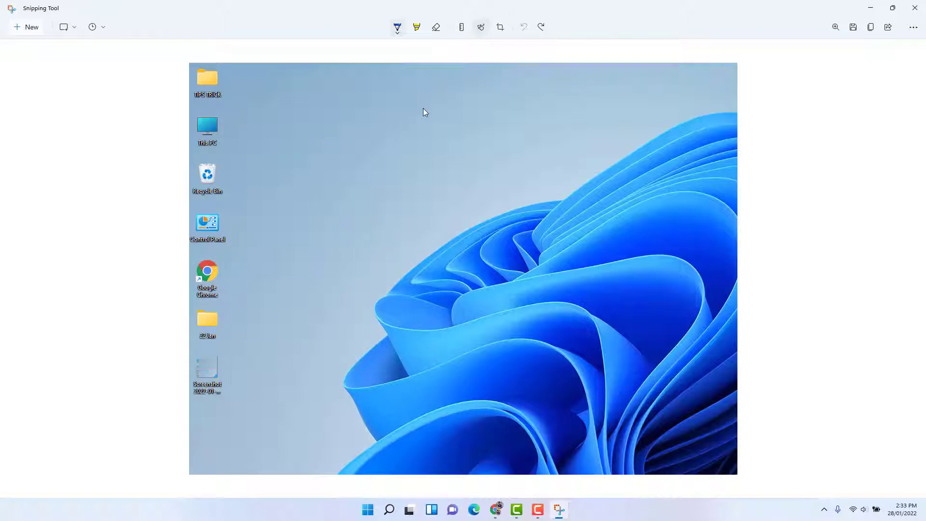
# Step: Set the highlighter colour to pink and make its stroke thicker
pyautogui.click(417, 28)
pyautogui.click(416, 28)
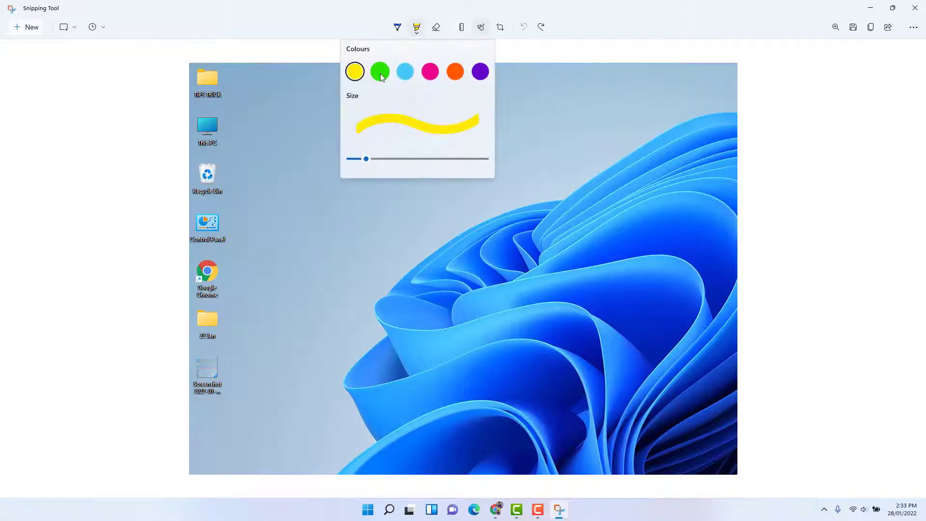
pyautogui.click(431, 73)
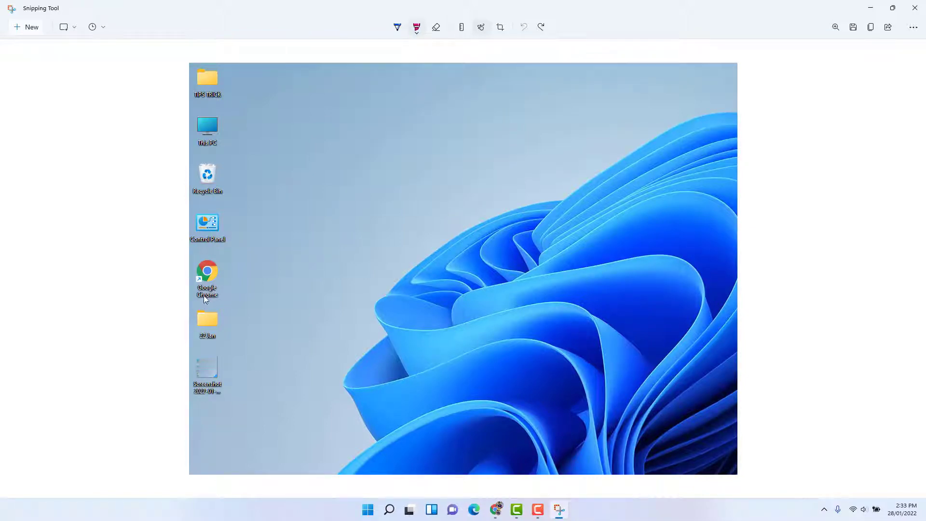
pyautogui.click(415, 31)
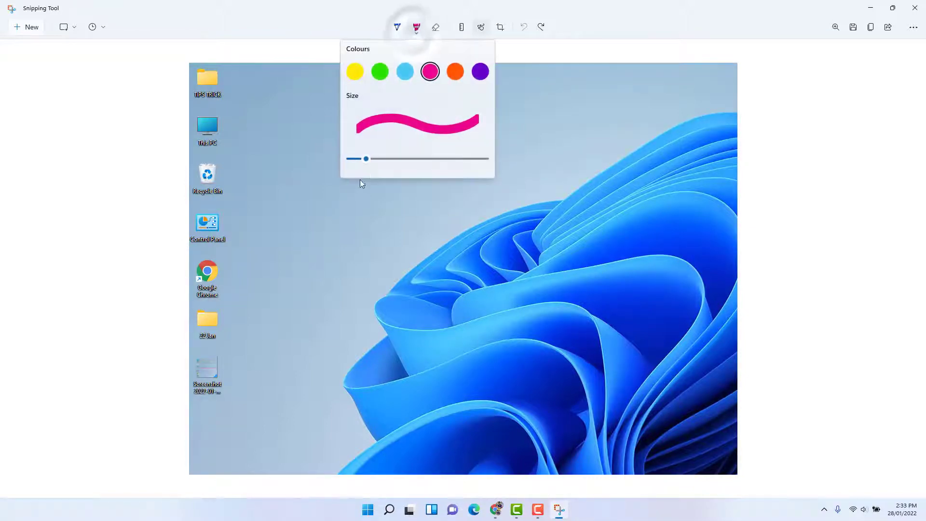
pyautogui.moveTo(366, 158); pyautogui.dragTo(401, 157)
pyautogui.click(342, 198)
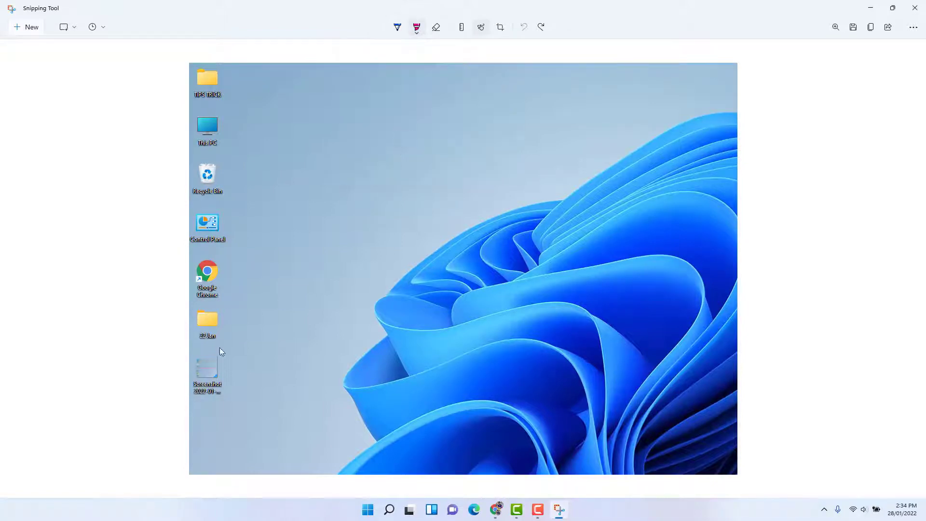
# Step: Highlight the labels of the 22 Jan folder, Control Panel and Recycle Bin in pink
pyautogui.moveTo(198, 338); pyautogui.dragTo(252, 337)
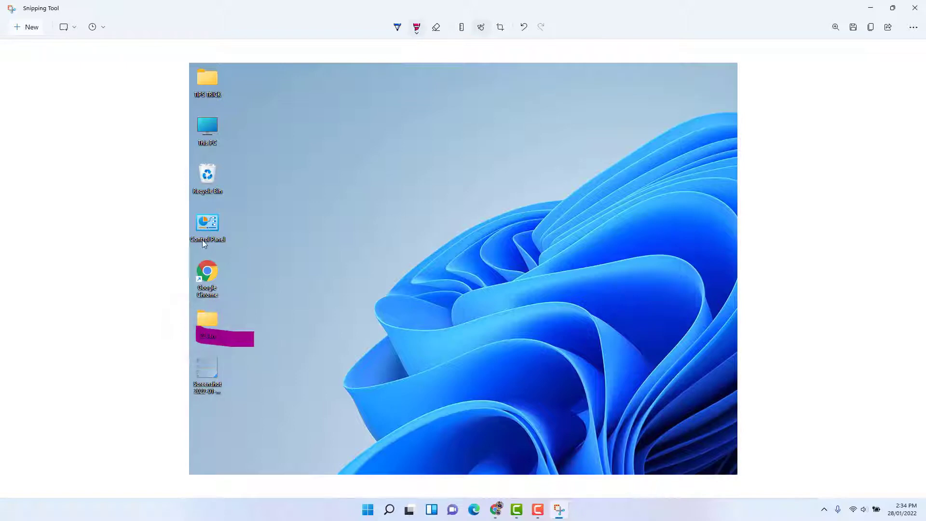
pyautogui.moveTo(191, 241); pyautogui.dragTo(253, 239)
pyautogui.moveTo(195, 190); pyautogui.dragTo(249, 190)
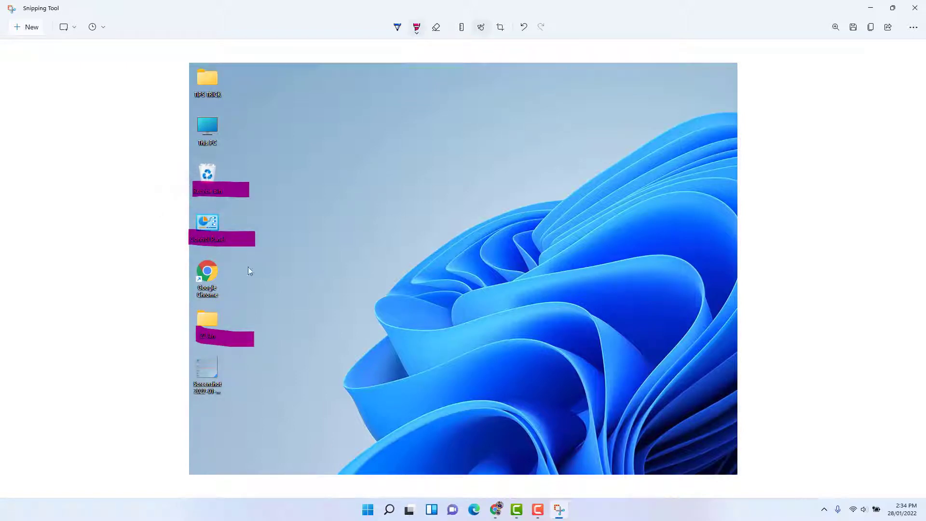
# Step: Show the ruler and draw a straight orange pen line along its upper edge across the full width of the snip
pyautogui.click(460, 29)
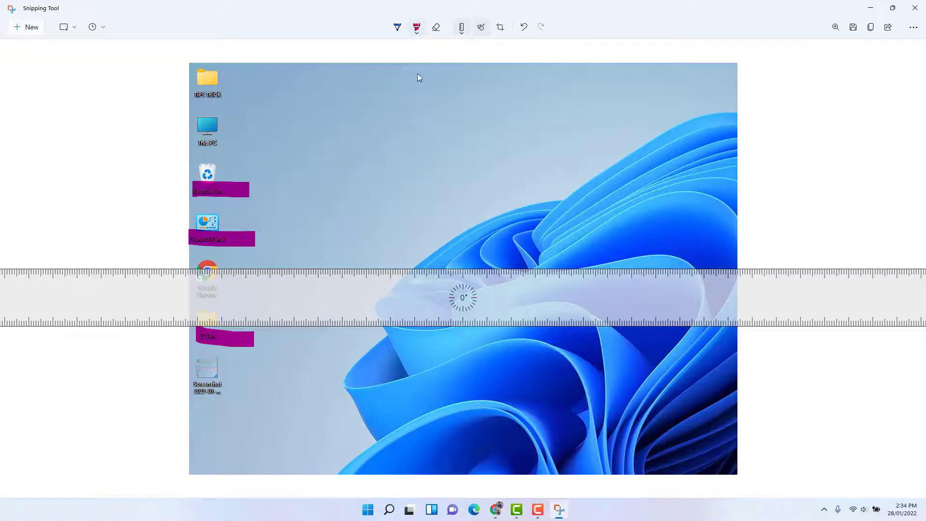
pyautogui.click(398, 27)
pyautogui.click(399, 28)
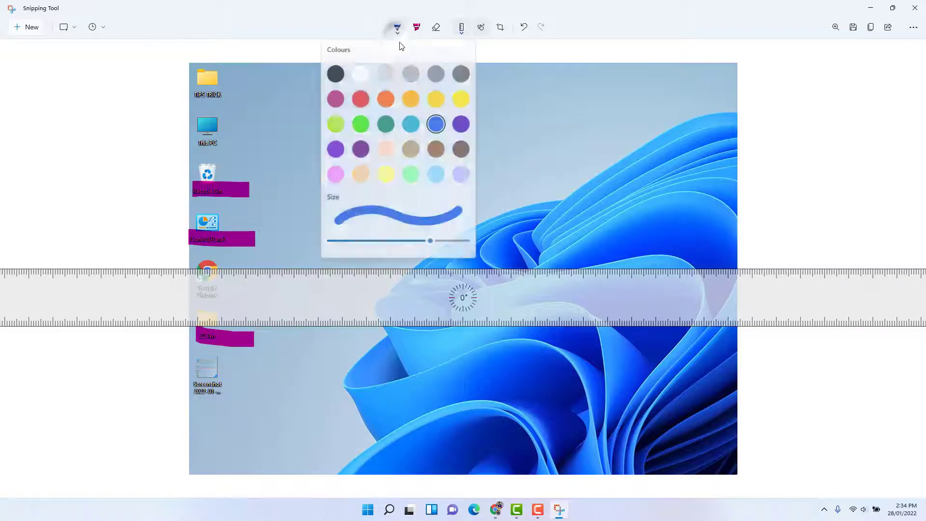
pyautogui.click(389, 98)
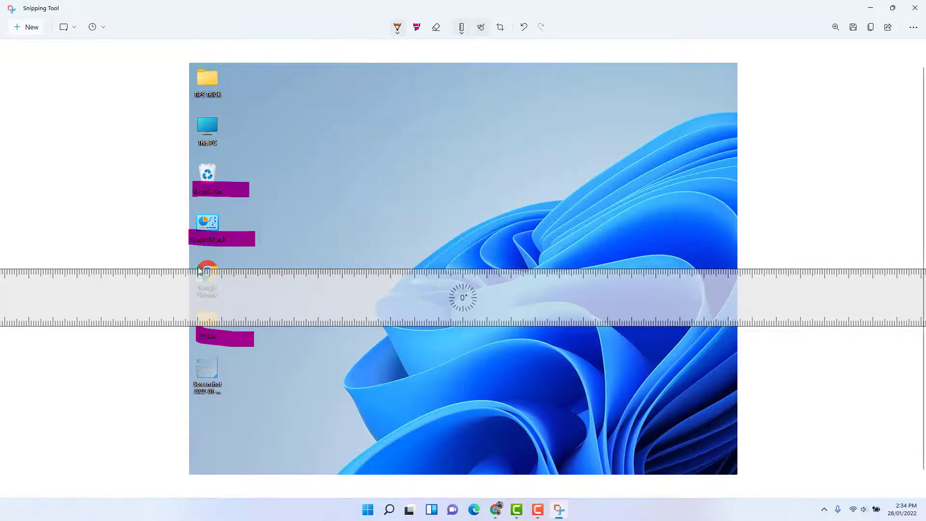
pyautogui.moveTo(187, 266); pyautogui.dragTo(741, 266)
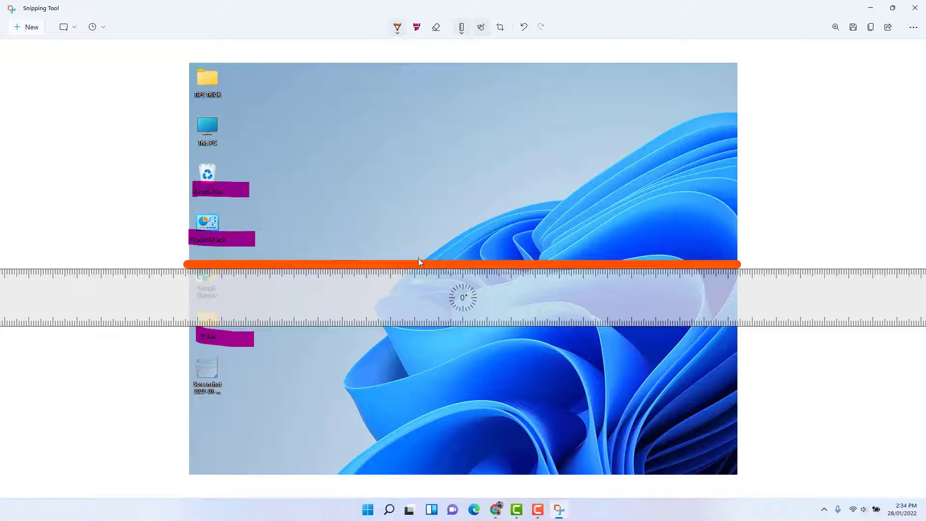
# Step: Replace the ruler with the protractor and centre it on the orange line
pyautogui.click(461, 29)
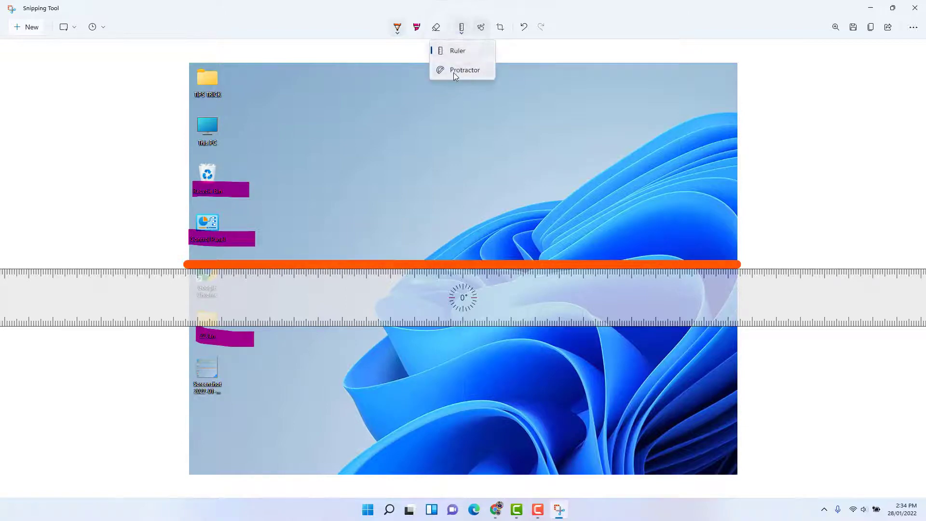
pyautogui.click(454, 70)
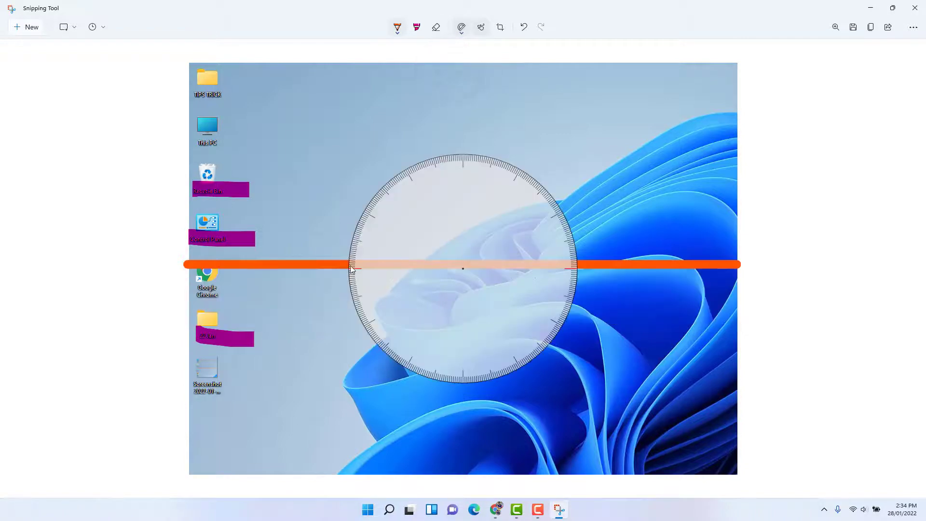
pyautogui.moveTo(350, 270); pyautogui.dragTo(330, 261)
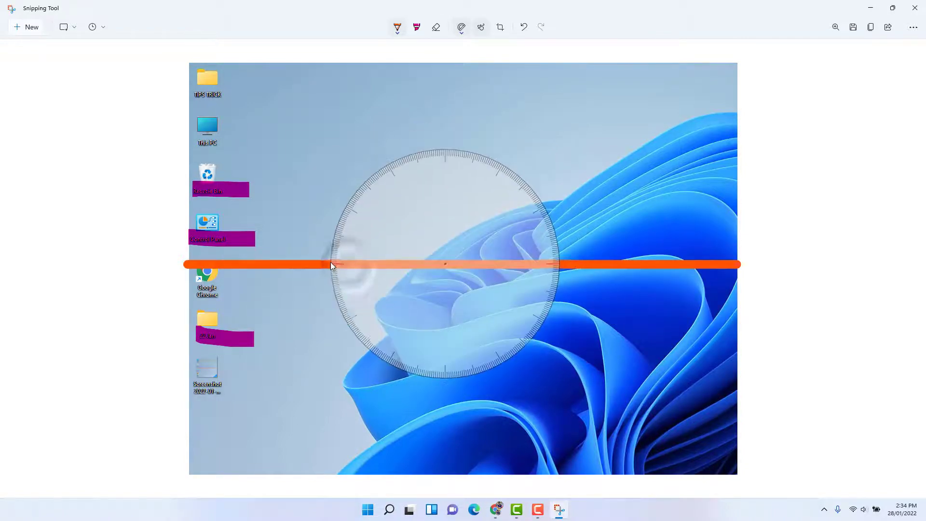
# Step: Change the pen colour to amber and shift the protractor slightly down and to the left on the snip
pyautogui.click(416, 28)
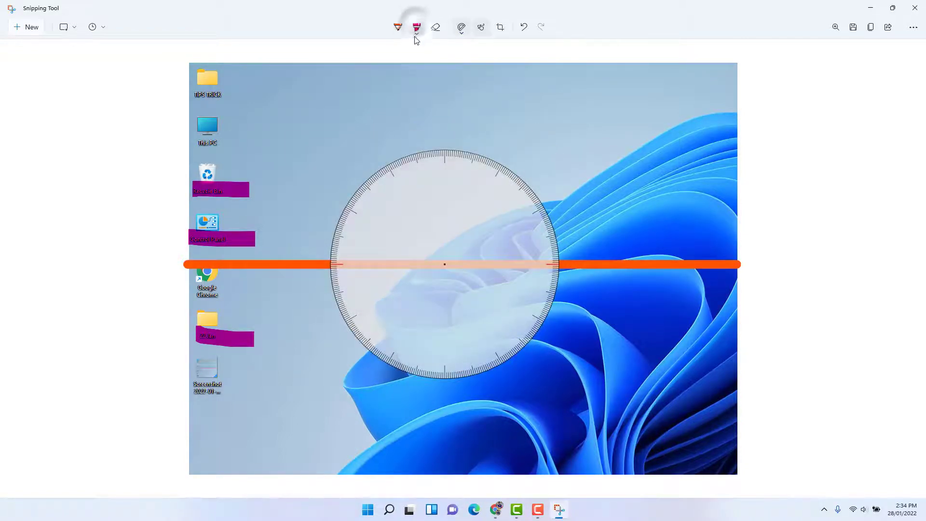
pyautogui.click(417, 28)
pyautogui.click(397, 28)
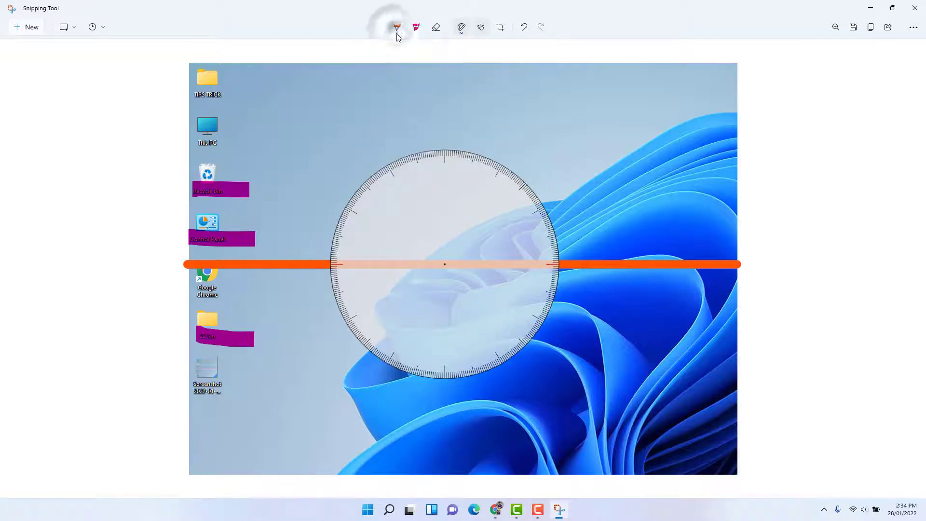
pyautogui.click(398, 30)
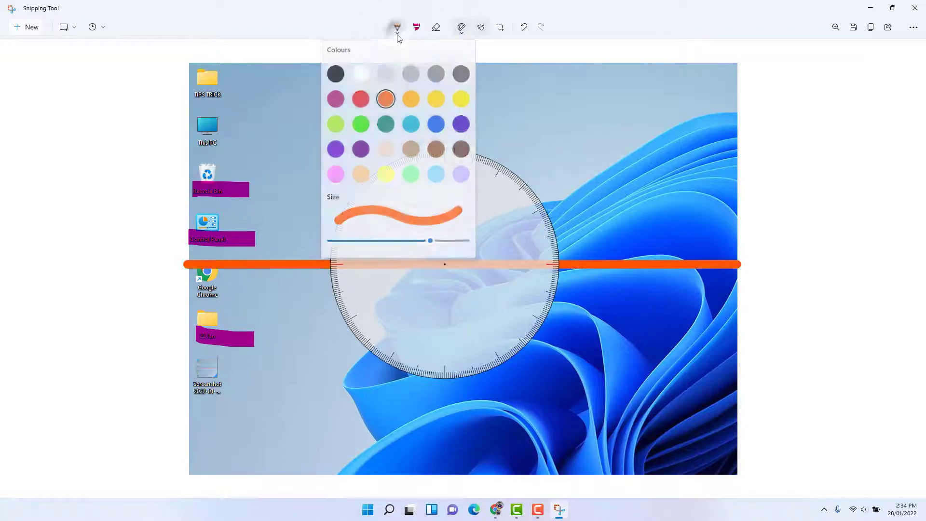
pyautogui.click(411, 98)
pyautogui.moveTo(344, 263); pyautogui.dragTo(434, 271)
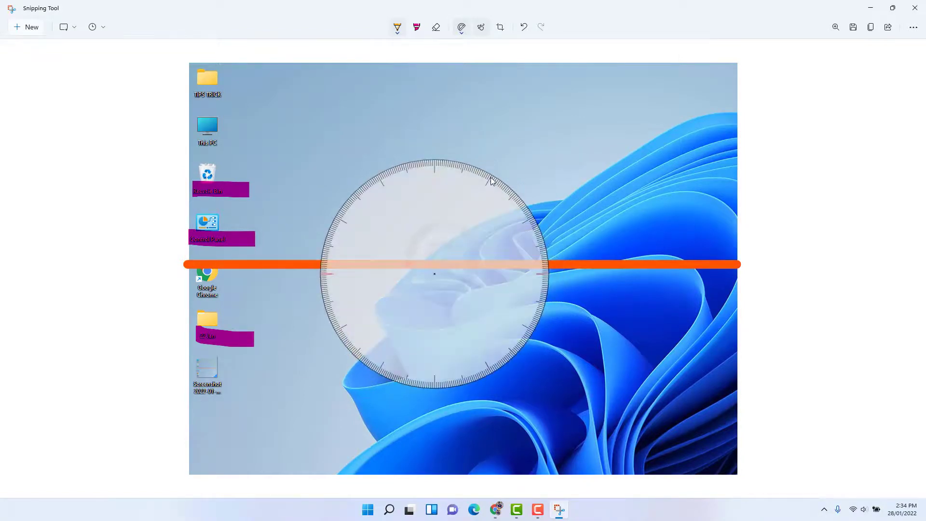
# Step: Trace a full amber pen circle around the outer edge of the protractor
pyautogui.moveTo(316, 254)
pyautogui.mouseDown()
pyautogui.moveTo(315, 235)
pyautogui.moveTo(394, 175)
pyautogui.moveTo(460, 165)
pyautogui.moveTo(508, 200)
pyautogui.moveTo(535, 253)
pyautogui.moveTo(487, 337)
pyautogui.moveTo(354, 309)
pyautogui.moveTo(357, 254)
pyautogui.mouseUp()
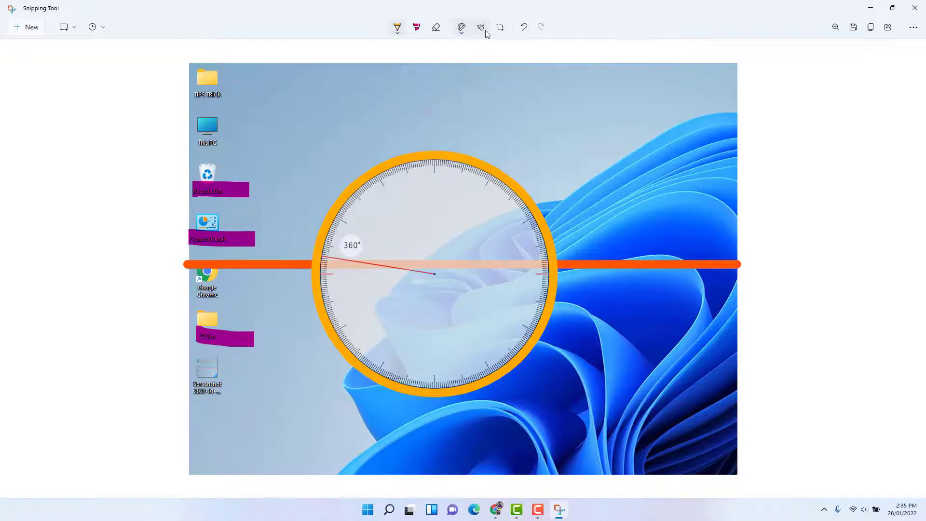
# Step: Crop the snip on all four sides to the area just around the amber circle, and maximize the window
pyautogui.click(500, 27)
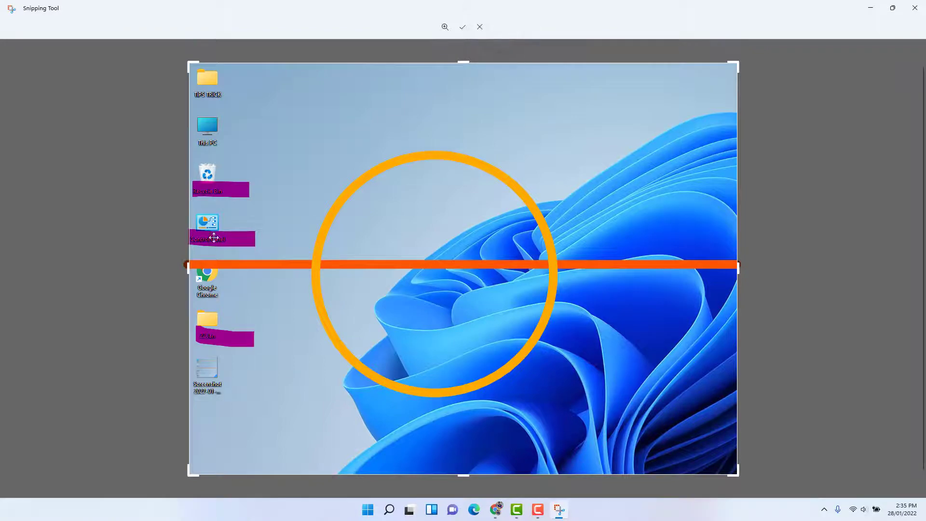
pyautogui.moveTo(183, 271); pyautogui.dragTo(267, 266)
pyautogui.moveTo(737, 64); pyautogui.dragTo(610, 134)
pyautogui.scroll(-1, 610, 134)
pyautogui.moveTo(439, 452); pyautogui.dragTo(440, 398)
pyautogui.scroll(1, 578, 282)
pyautogui.moveTo(612, 268); pyautogui.dragTo(581, 267)
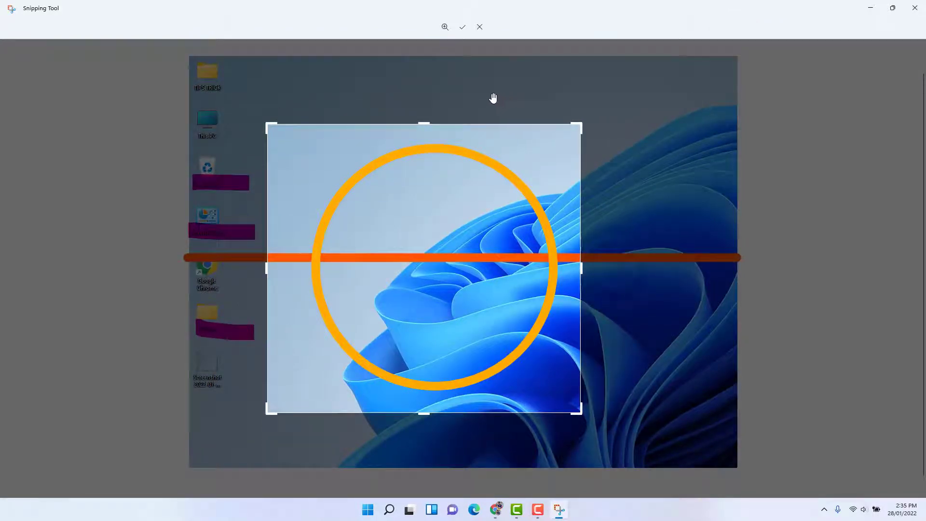
pyautogui.click(462, 27)
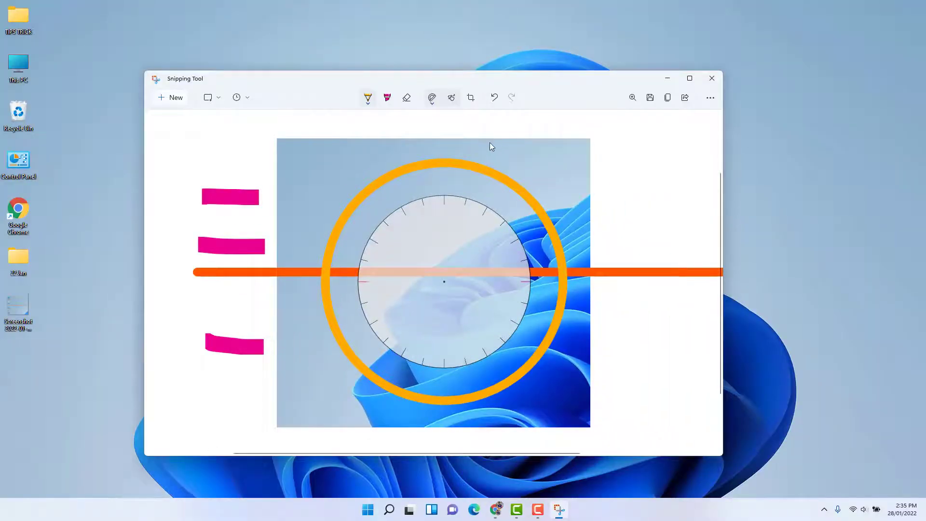
pyautogui.click(689, 78)
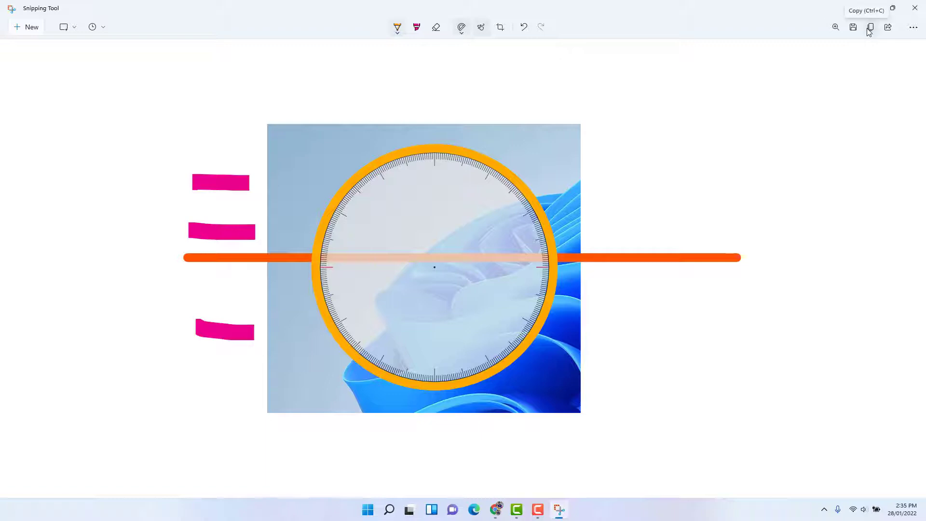
# Step: Examine the sharing options for the cropped snip and dismiss them
pyautogui.click(892, 31)
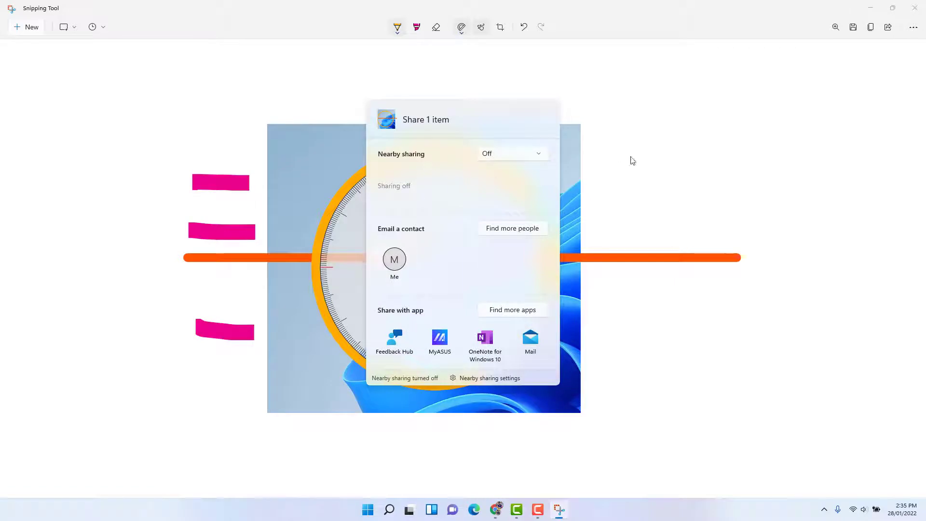
pyautogui.click(659, 190)
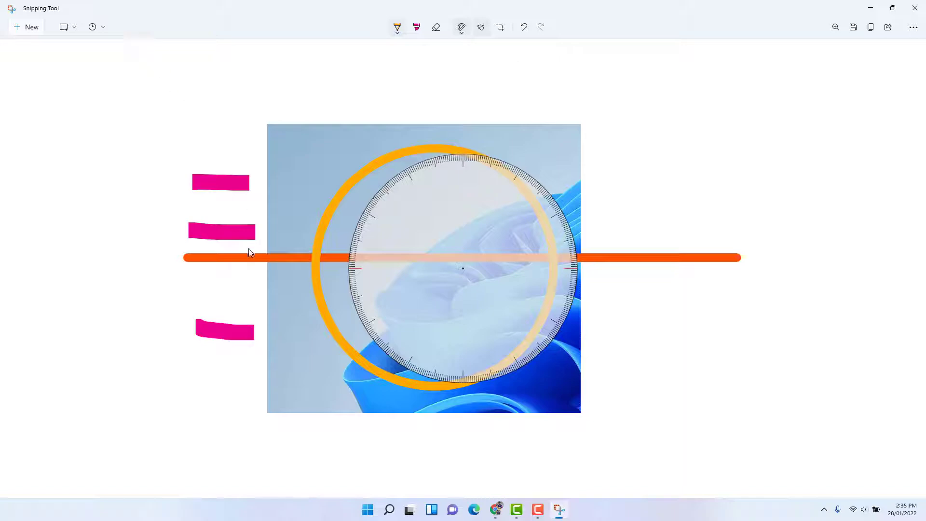
# Step: Close the Snipping Tool and relaunch it from a Windows search for "sn"
pyautogui.click(913, 8)
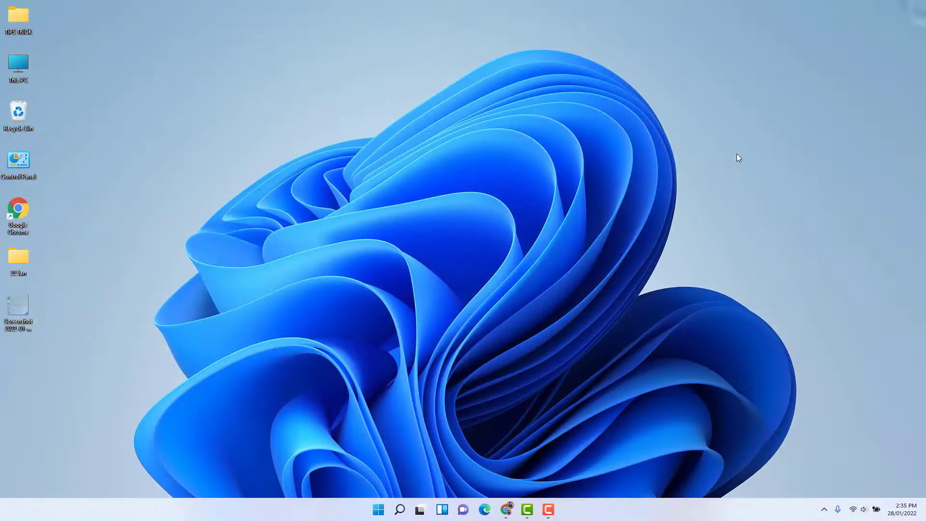
pyautogui.click(400, 509)
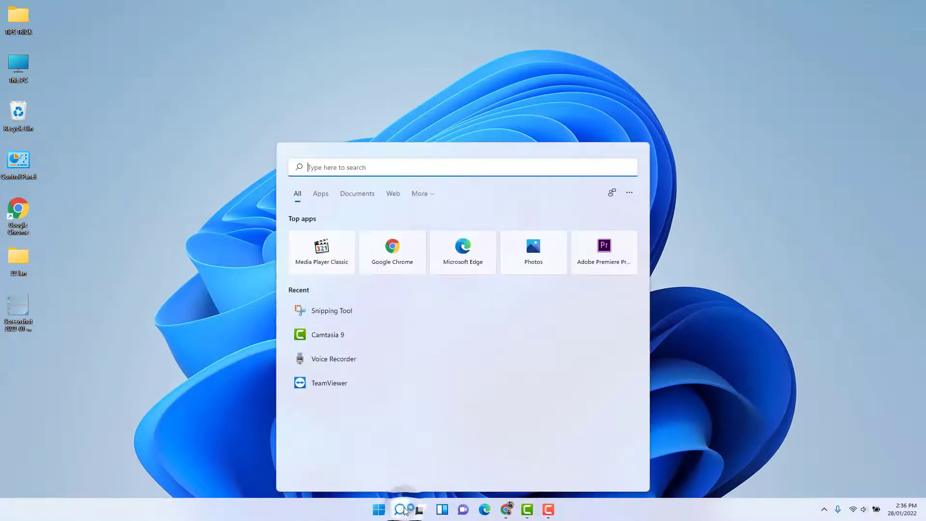
pyautogui.write('sn')
pyautogui.click(360, 248)
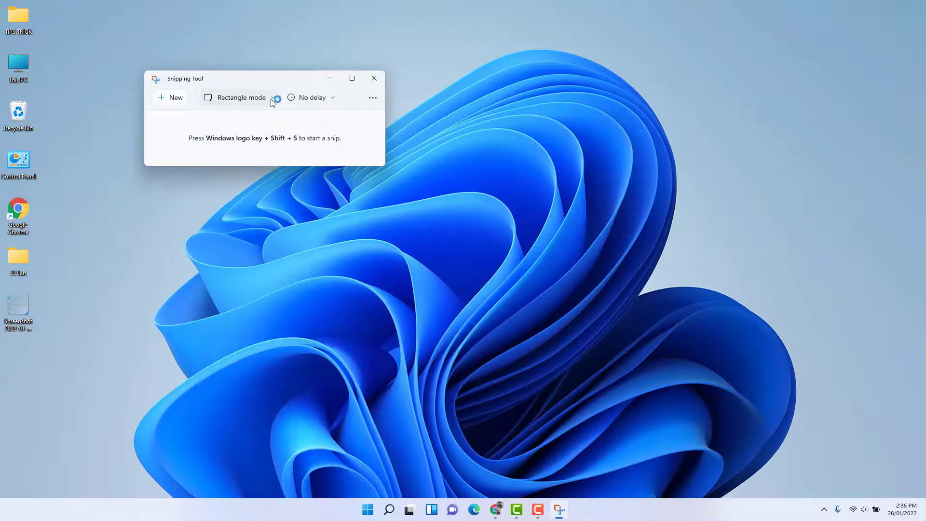
# Step: Capture the desktop as a new snip in Window mode and maximize the result
pyautogui.click(272, 99)
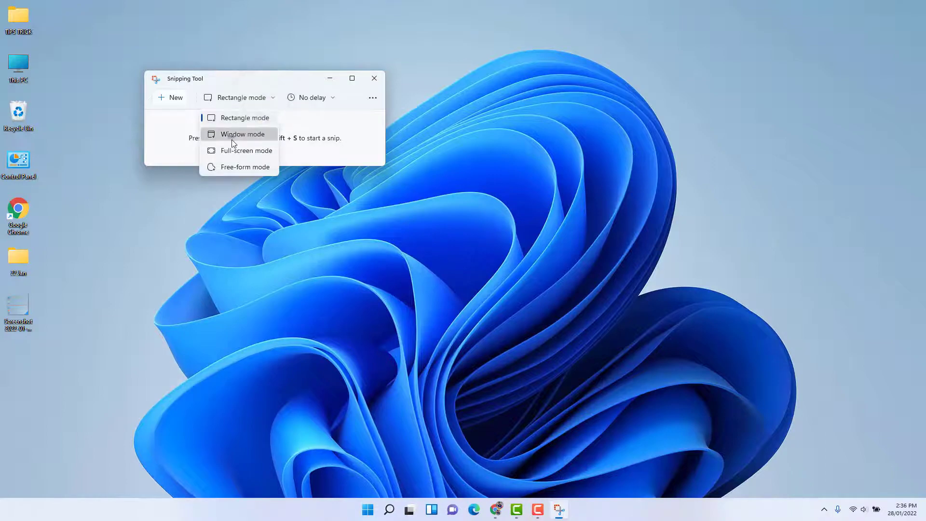
pyautogui.click(231, 136)
pyautogui.click(174, 98)
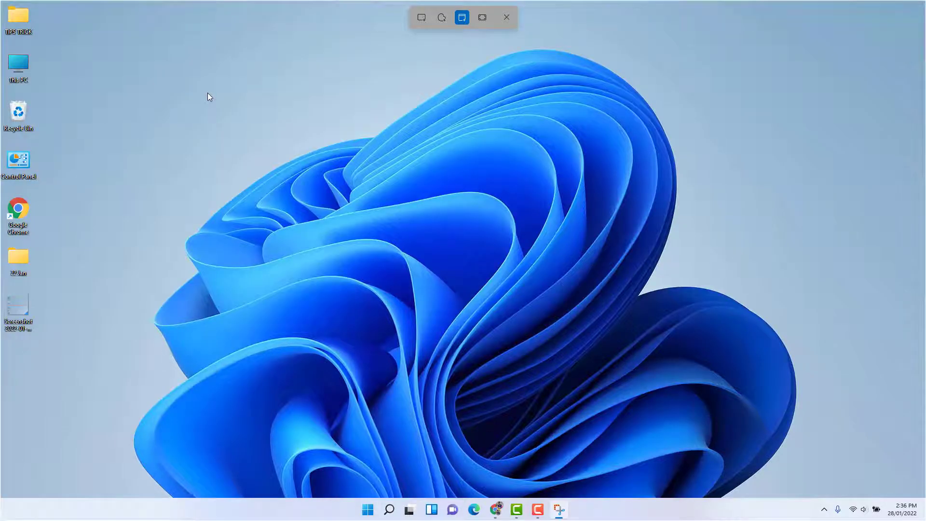
pyautogui.click(558, 489)
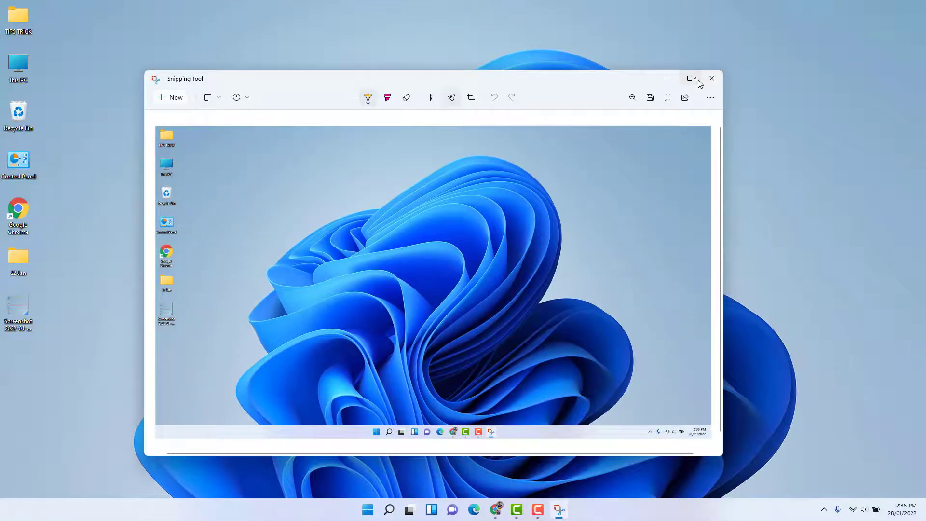
pyautogui.click(690, 79)
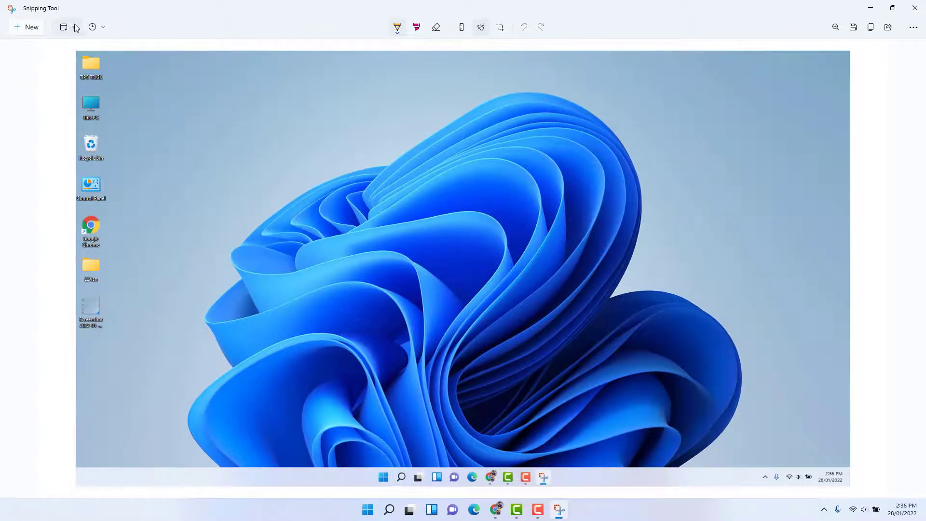
# Step: Switch to Full-screen mode, and capture the entire desktop from a freshly reopened Snipping Tool in a maximized window
pyautogui.click(74, 29)
pyautogui.click(95, 78)
pyautogui.click(915, 7)
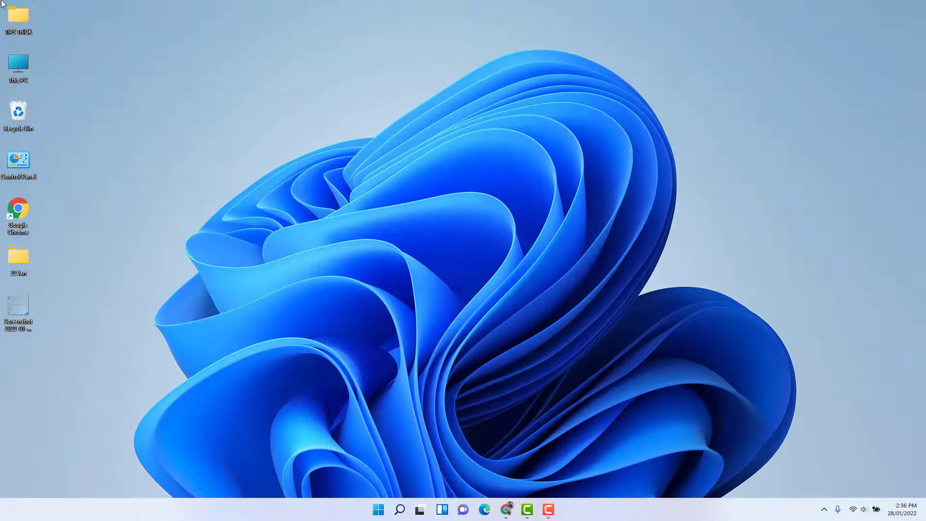
pyautogui.click(400, 509)
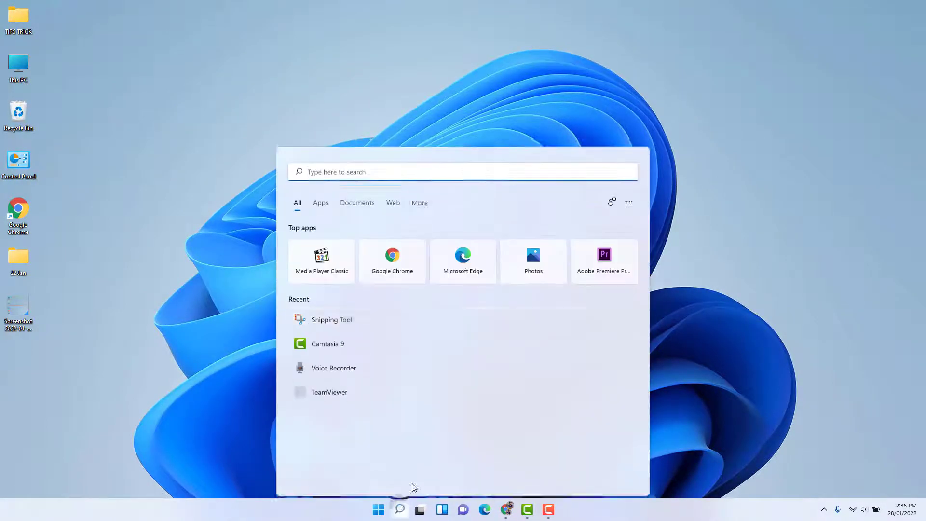
pyautogui.click(328, 314)
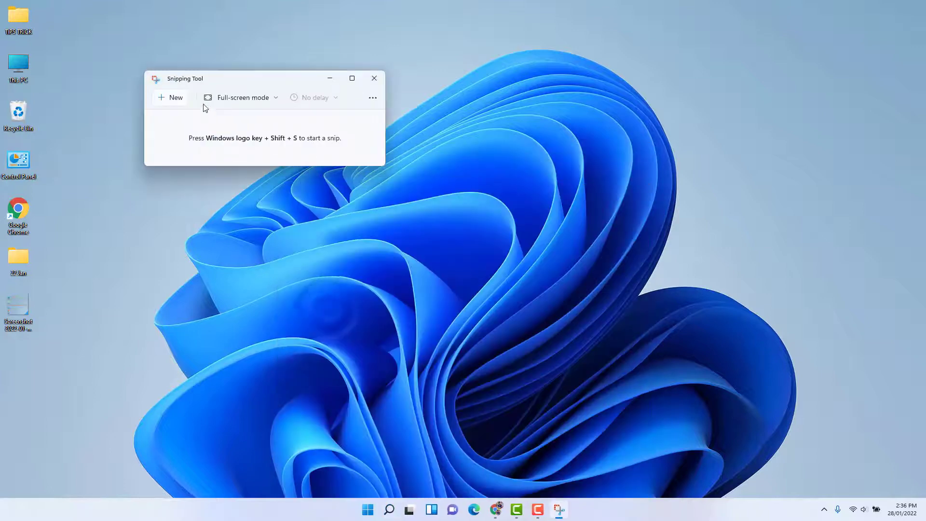
pyautogui.click(174, 98)
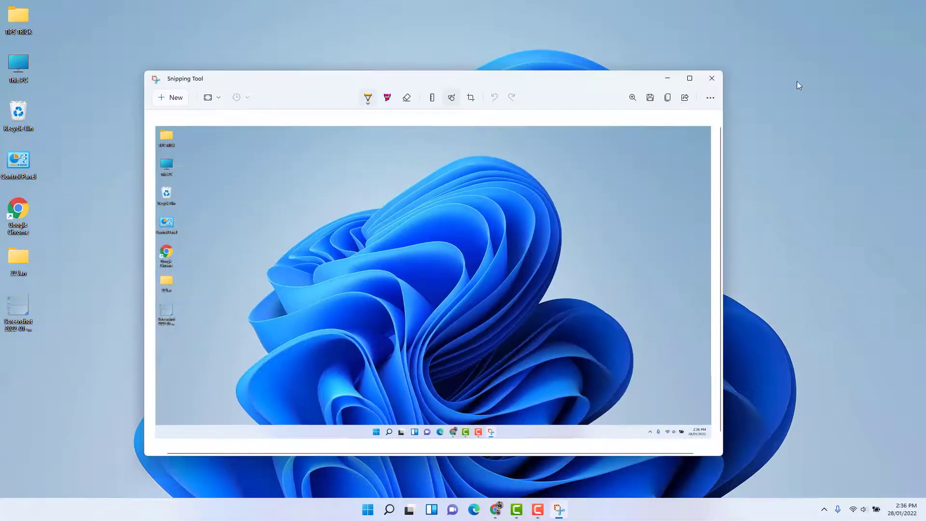
pyautogui.click(690, 78)
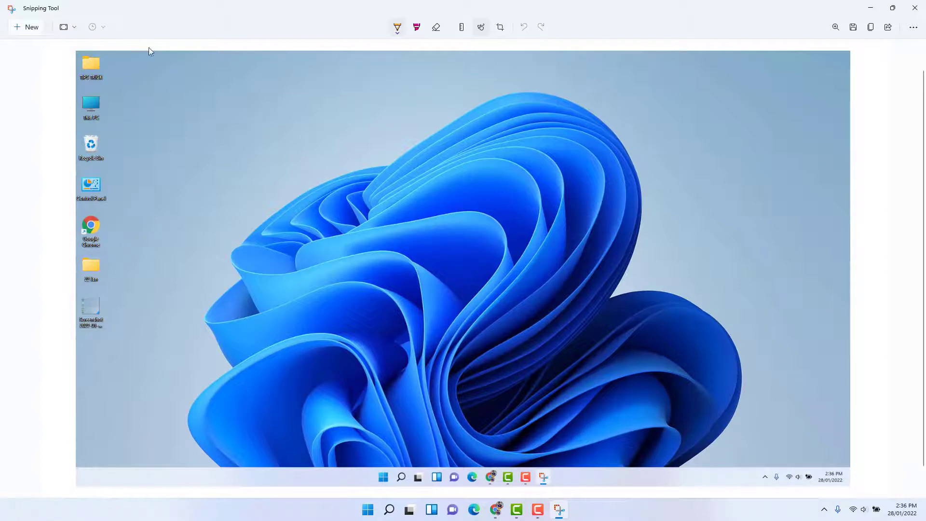
# Step: Switch to Free-form mode and capture an irregular area over the upper-left petals of the desktop wallpaper
pyautogui.click(68, 27)
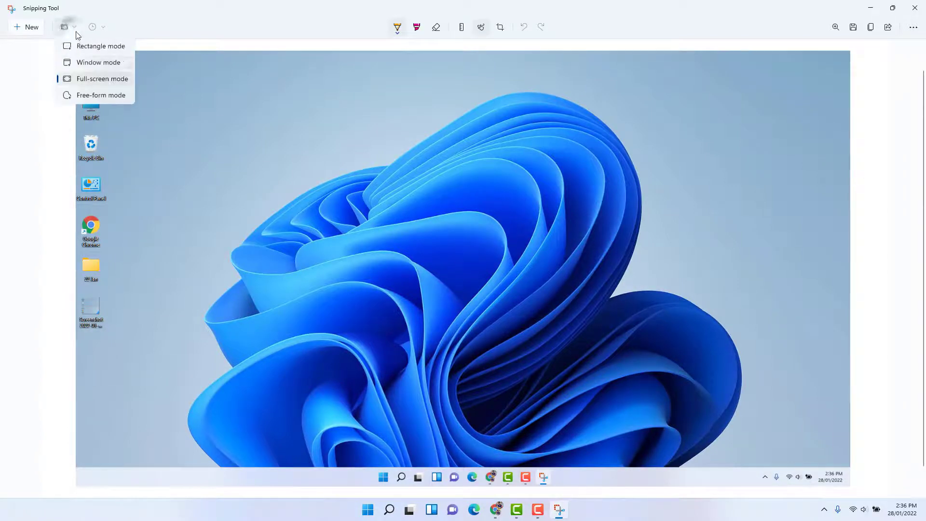
pyautogui.click(101, 97)
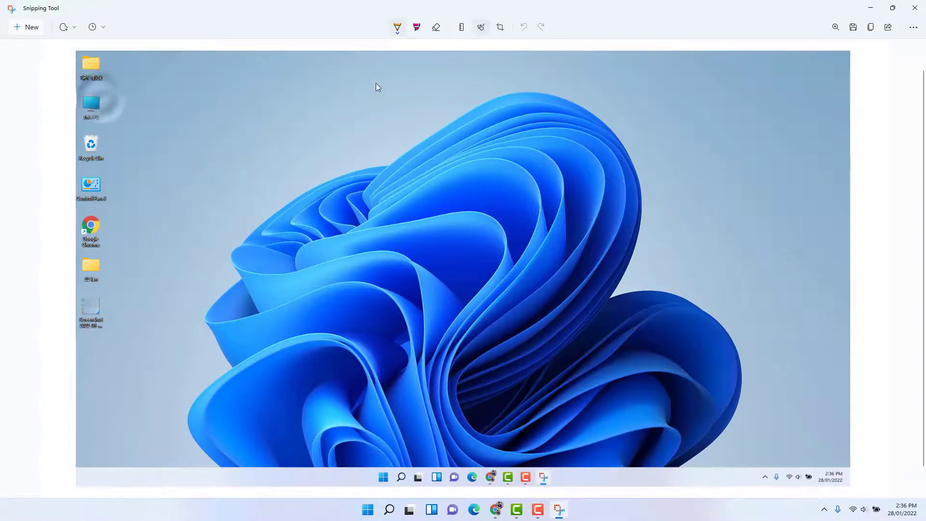
pyautogui.click(877, 6)
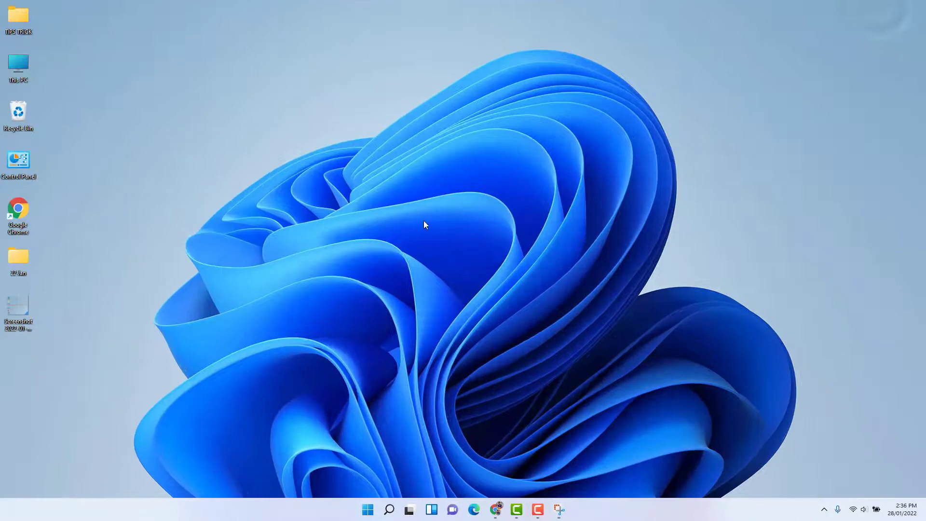
pyautogui.click(566, 508)
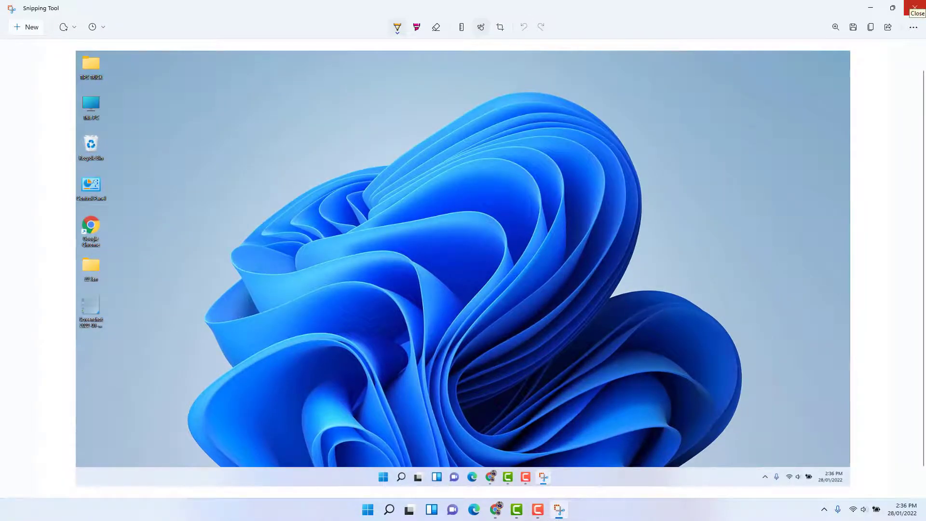
pyautogui.click(71, 27)
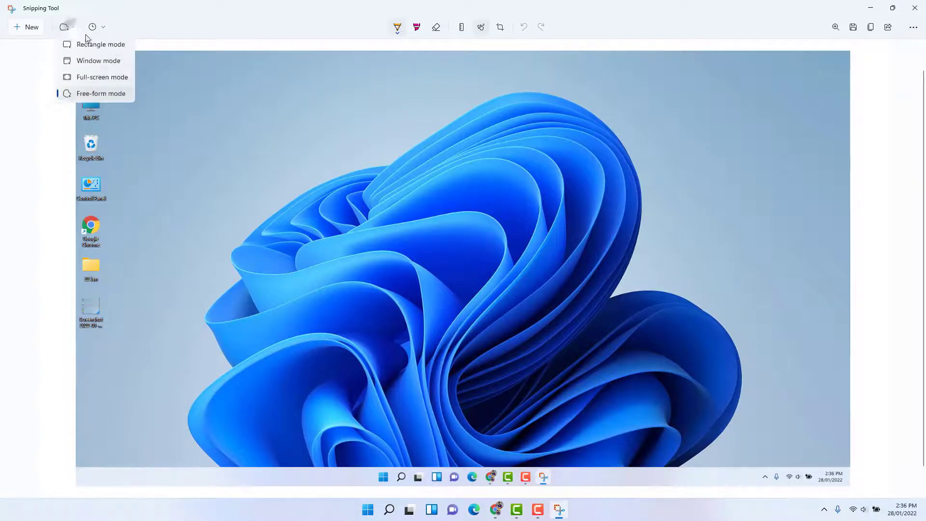
pyautogui.click(73, 94)
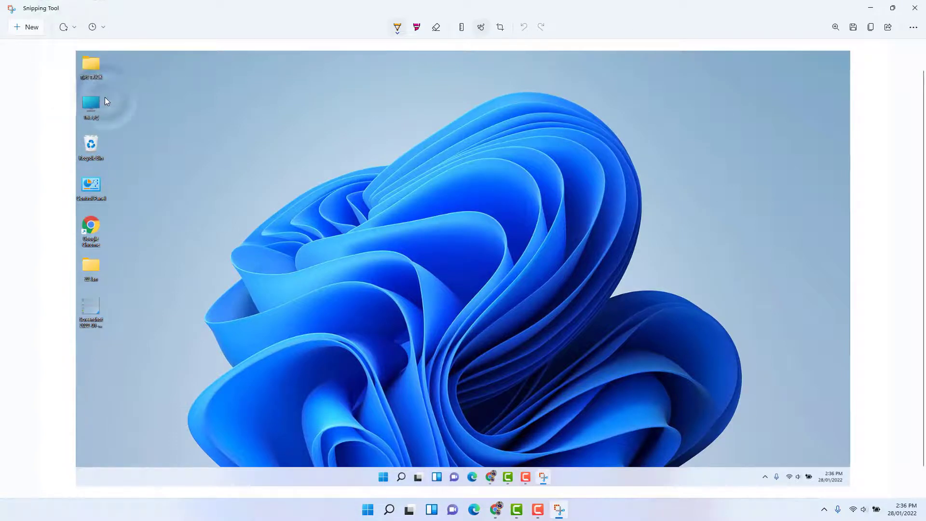
pyautogui.click(19, 31)
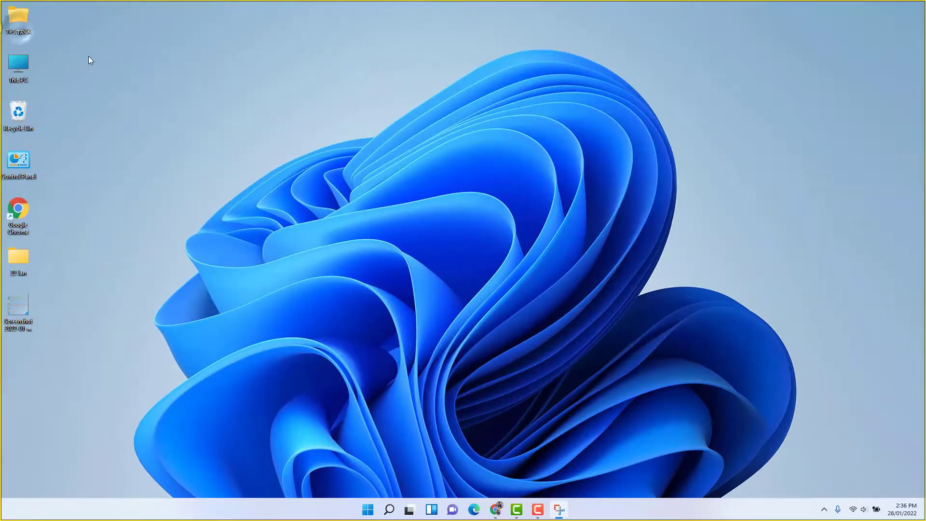
pyautogui.moveTo(222, 135)
pyautogui.mouseDown()
pyautogui.moveTo(352, 204)
pyautogui.moveTo(309, 79)
pyautogui.moveTo(219, 149)
pyautogui.moveTo(187, 250)
pyautogui.moveTo(302, 343)
pyautogui.moveTo(336, 202)
pyautogui.mouseUp()
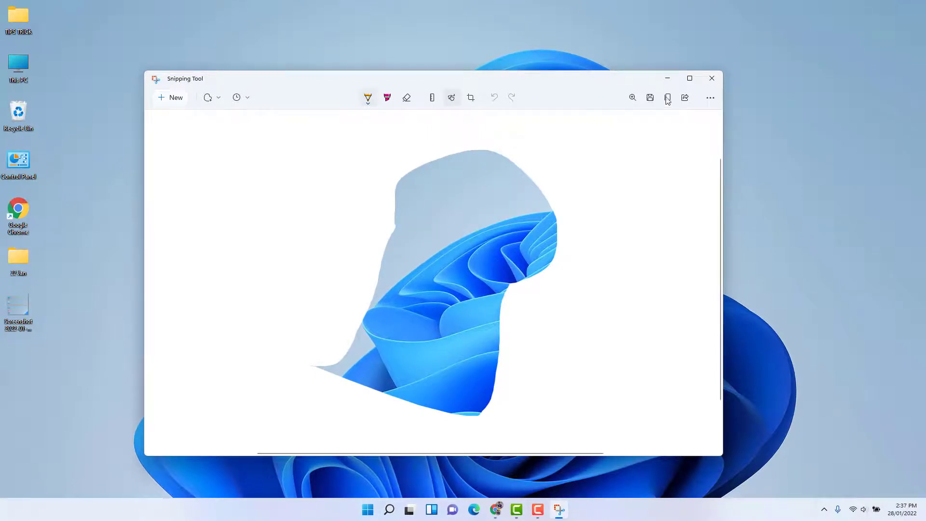
# Step: Open the Snipping Tool settings in a maximized window, then turn on Snip outline and expand its options
pyautogui.click(711, 98)
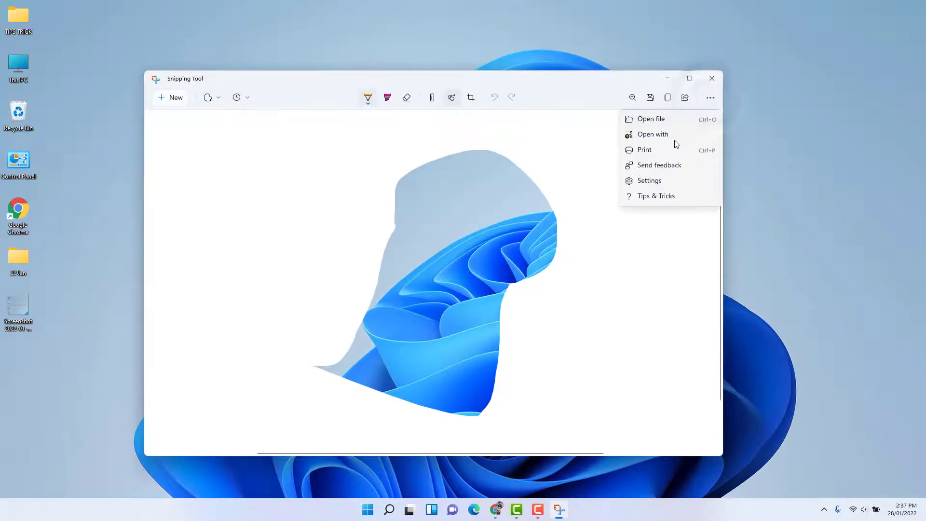
pyautogui.click(651, 179)
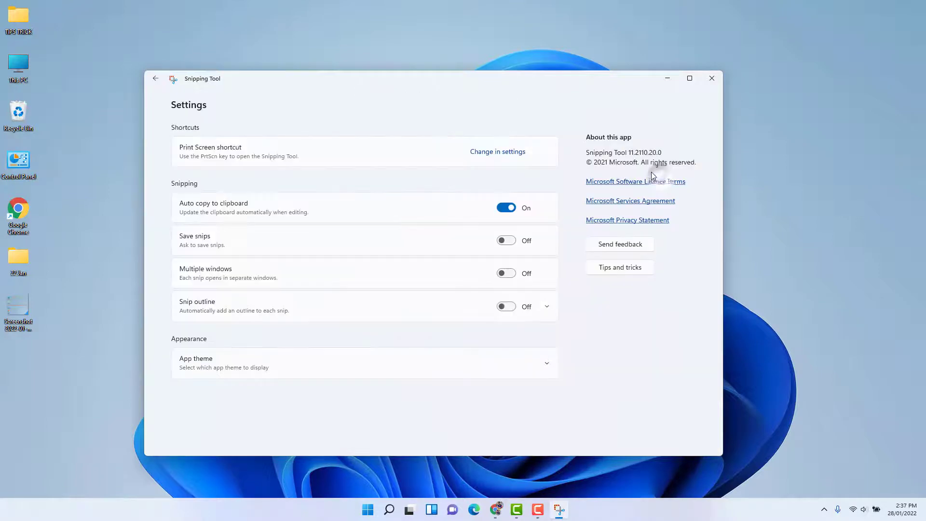
pyautogui.click(690, 79)
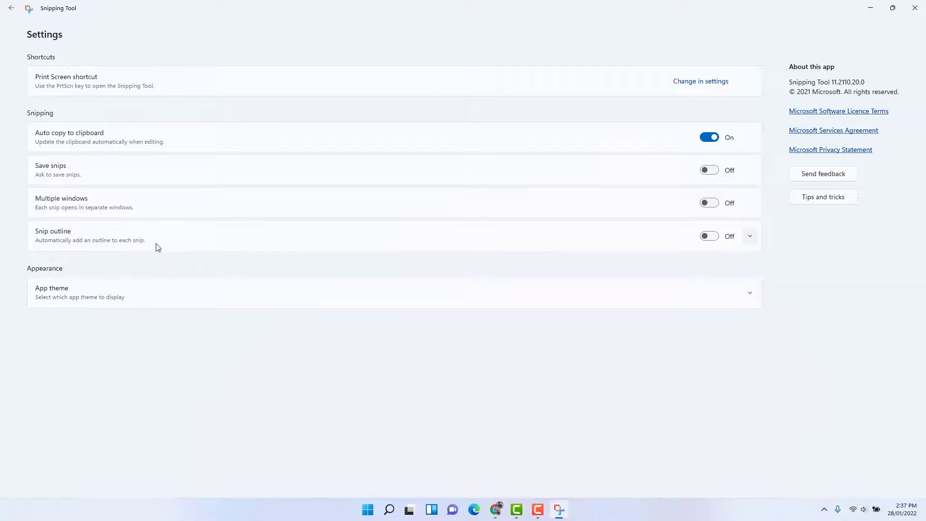
pyautogui.click(710, 236)
pyautogui.click(749, 236)
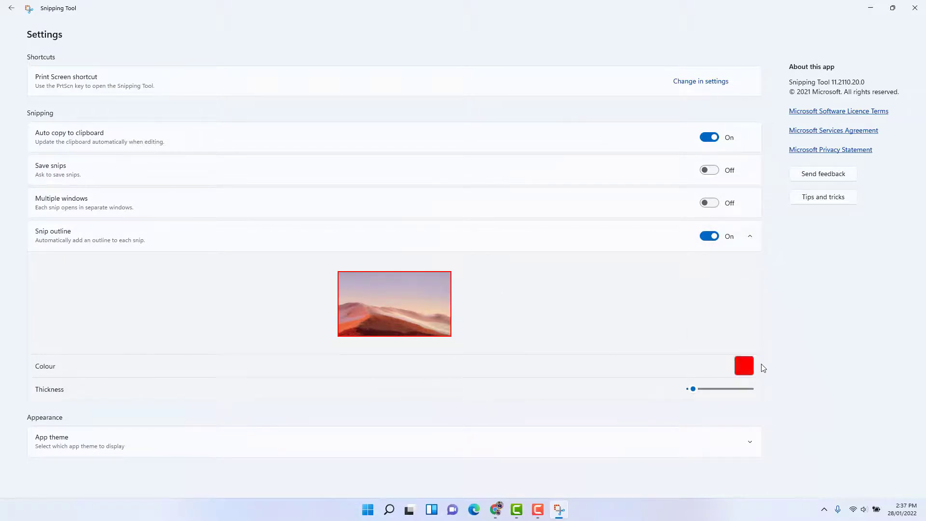
# Step: Change the snip outline colour from red to a bright magenta
pyautogui.click(748, 367)
pyautogui.click(504, 131)
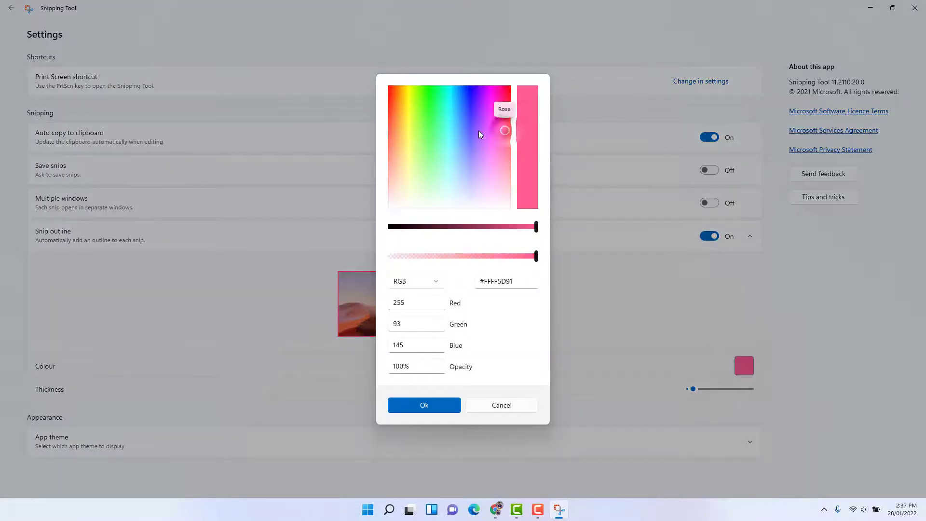
pyautogui.click(487, 130)
pyautogui.click(488, 112)
pyautogui.click(439, 404)
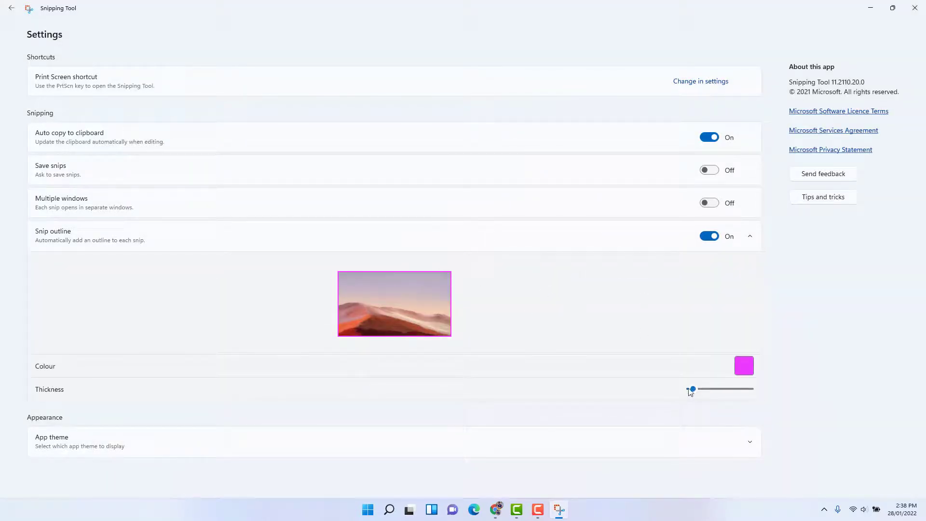
# Step: Increase the snip outline thickness slightly and turn Snip outline off
pyautogui.moveTo(692, 389)
pyautogui.mouseDown()
pyautogui.moveTo(714, 395)
pyautogui.moveTo(700, 395)
pyautogui.mouseUp()
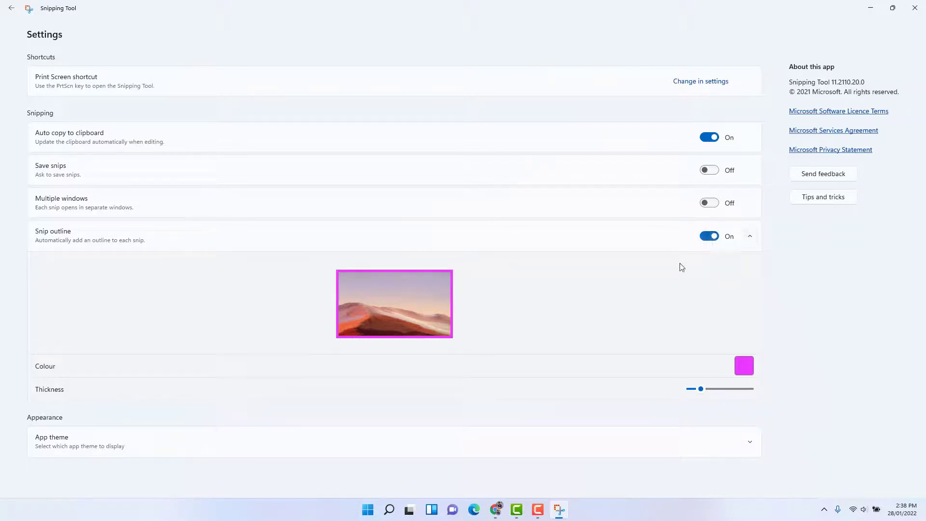
pyautogui.click(706, 238)
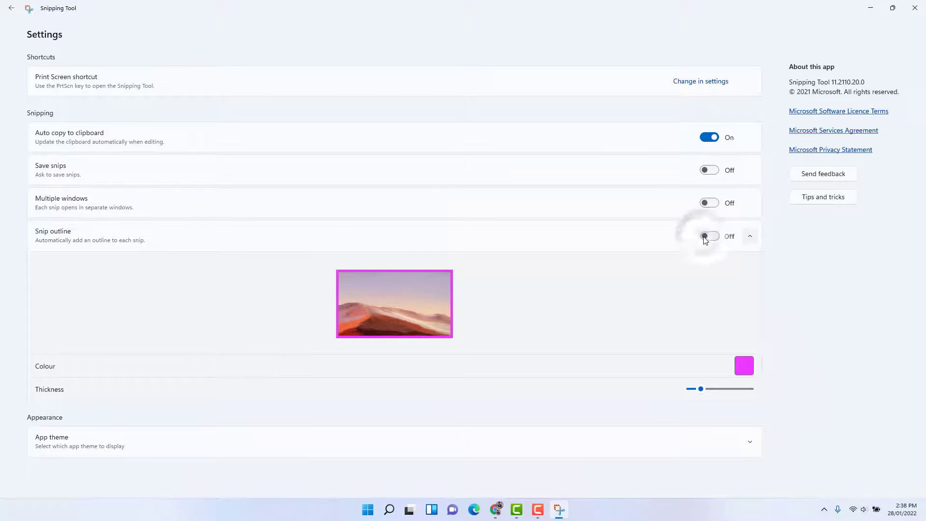
# Step: Collapse the Snip outline options, expand App theme to view its Light, Dark and system choices, and close the Snipping Tool
pyautogui.click(750, 236)
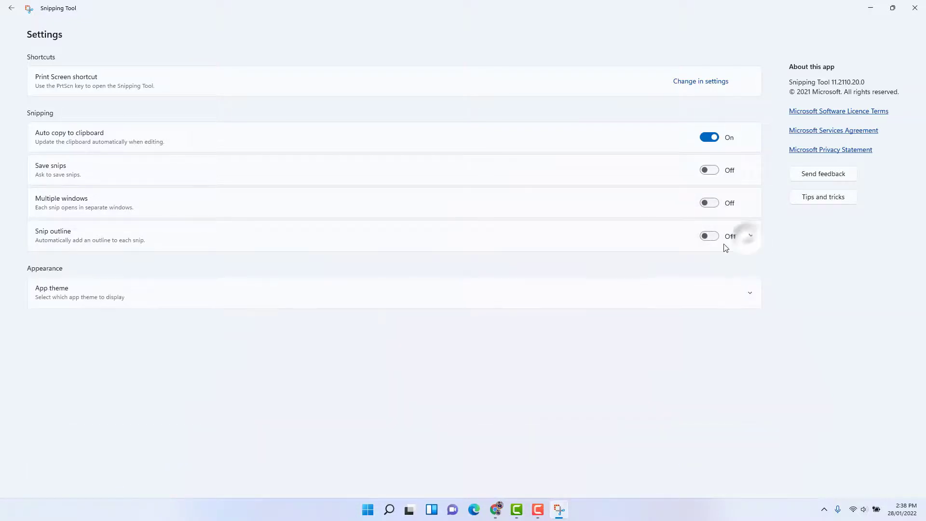
pyautogui.click(750, 293)
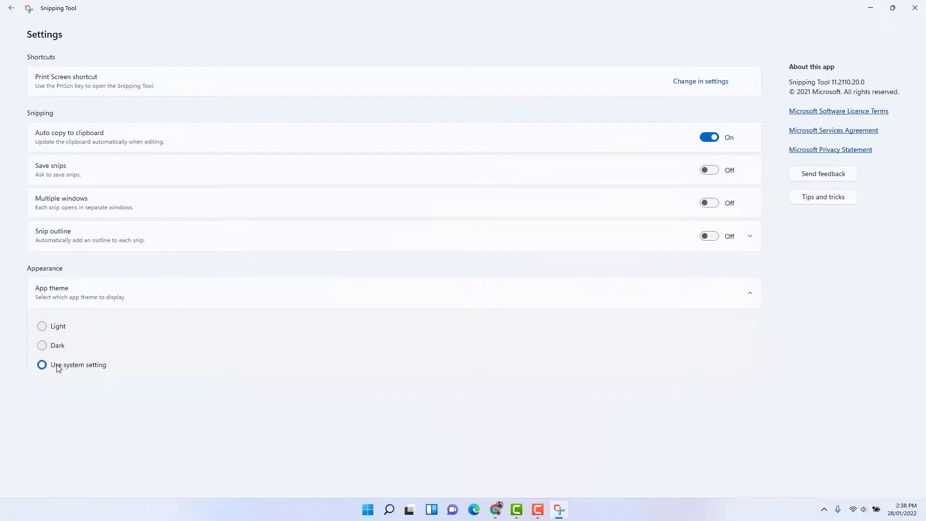
pyautogui.hotkey('alt', 'F4')
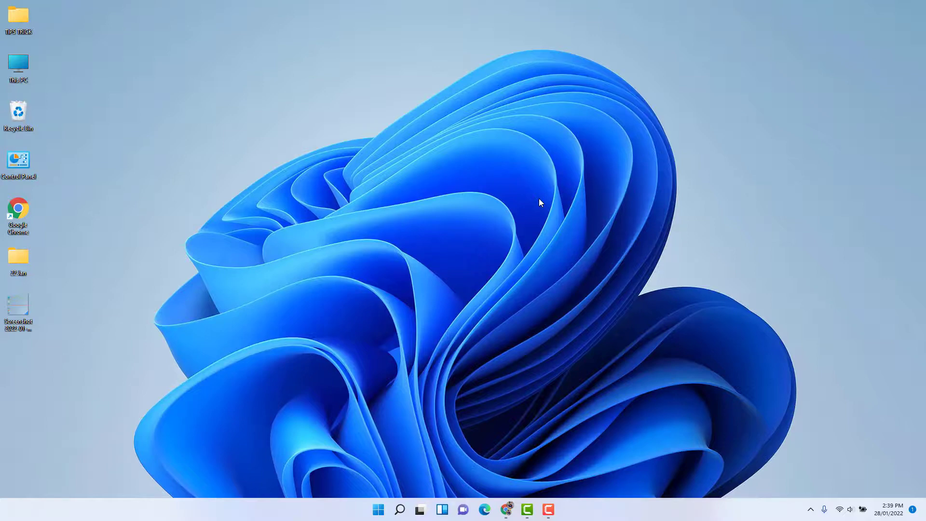
# Step: Bring up the screen-snipping overlay over the desktop and dismiss it without capturing anything
pyautogui.press('super+shift+s')
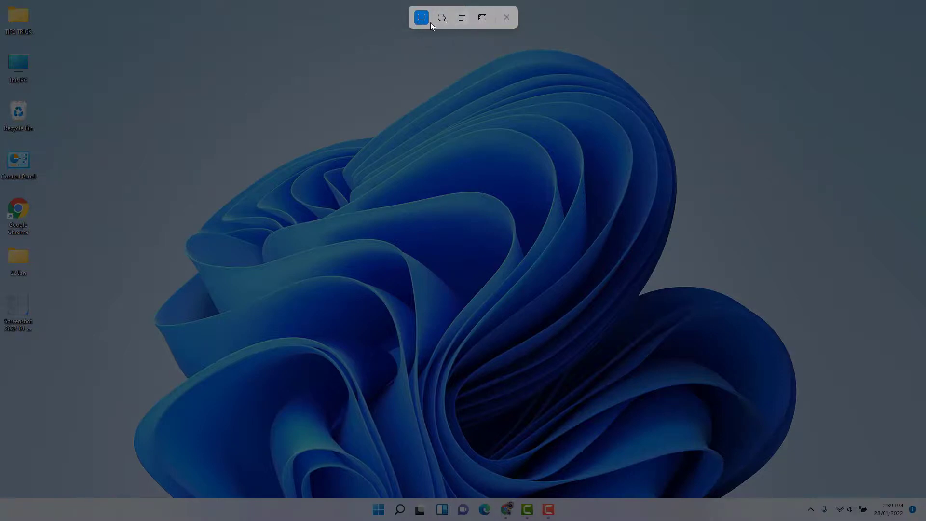
pyautogui.click(506, 19)
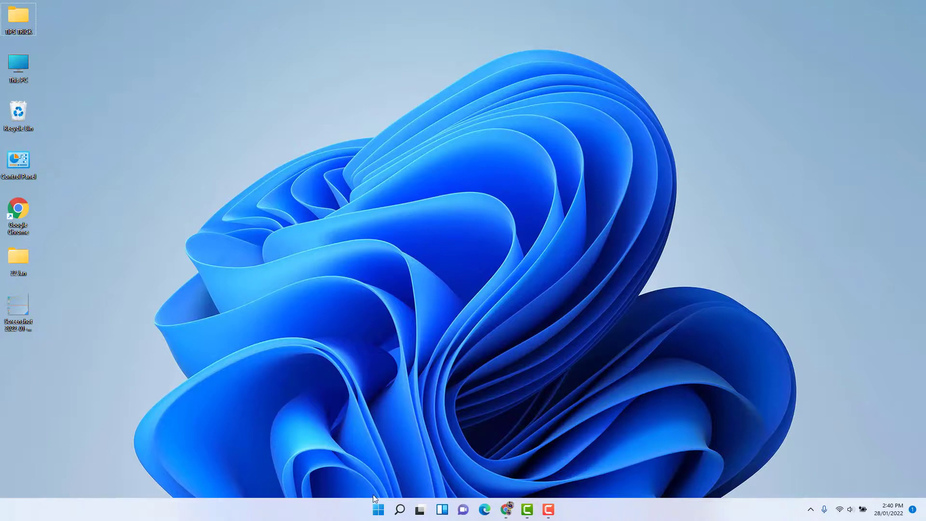
# Step: In the Windows Settings keyboard accessibility options, turn on using the Print screen button to open screen snipping and close Settings
pyautogui.click(378, 508)
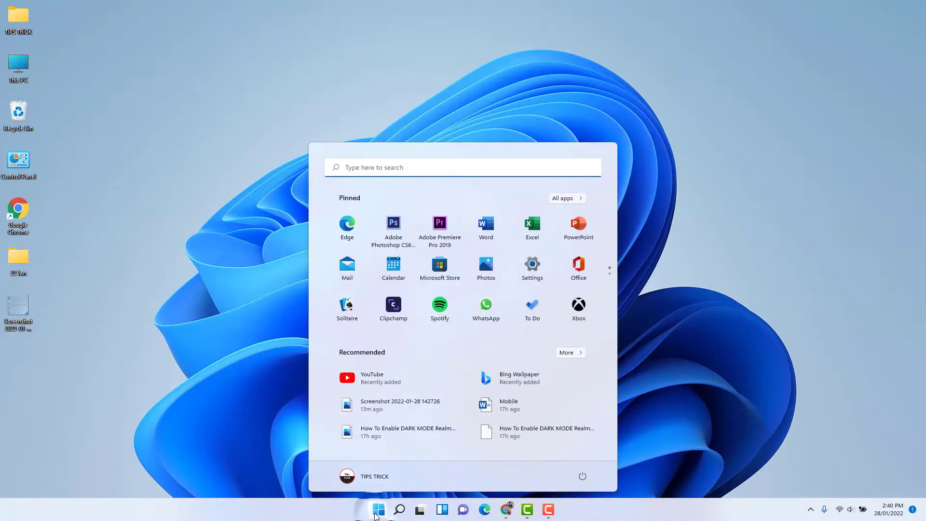
pyautogui.click(532, 267)
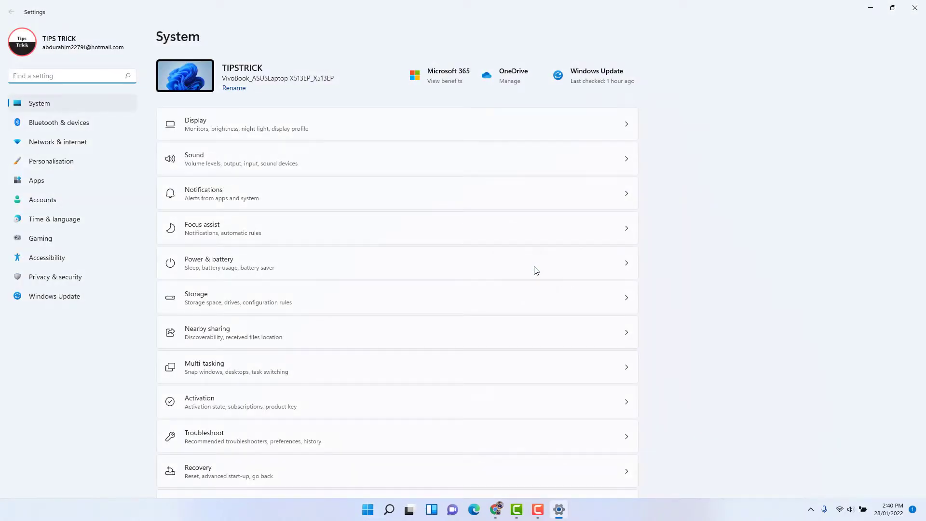
pyautogui.click(51, 260)
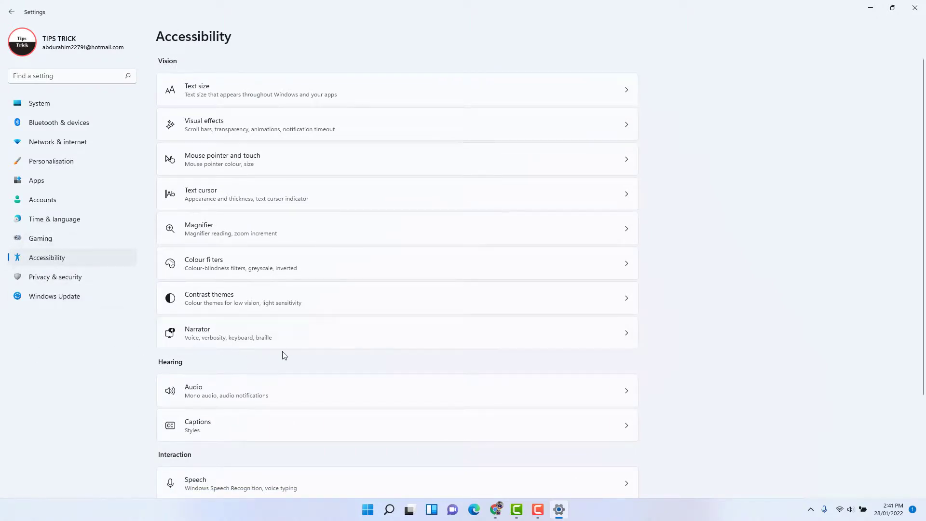
pyautogui.scroll(-3, 367, 352)
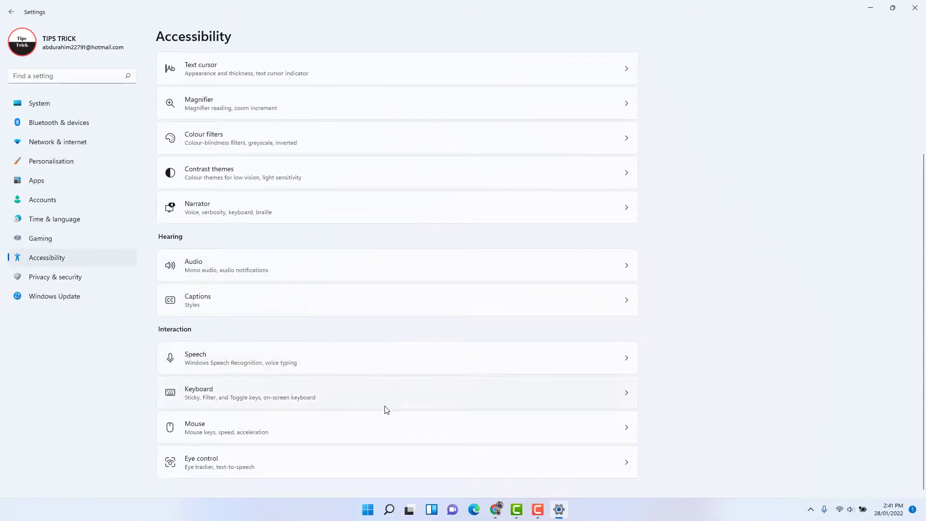
pyautogui.click(618, 400)
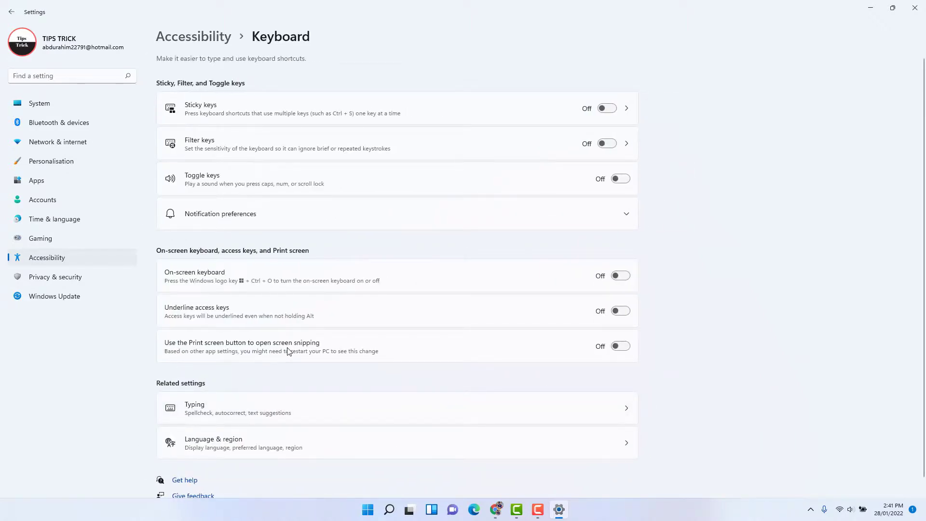
pyautogui.click(624, 347)
pyautogui.click(910, 11)
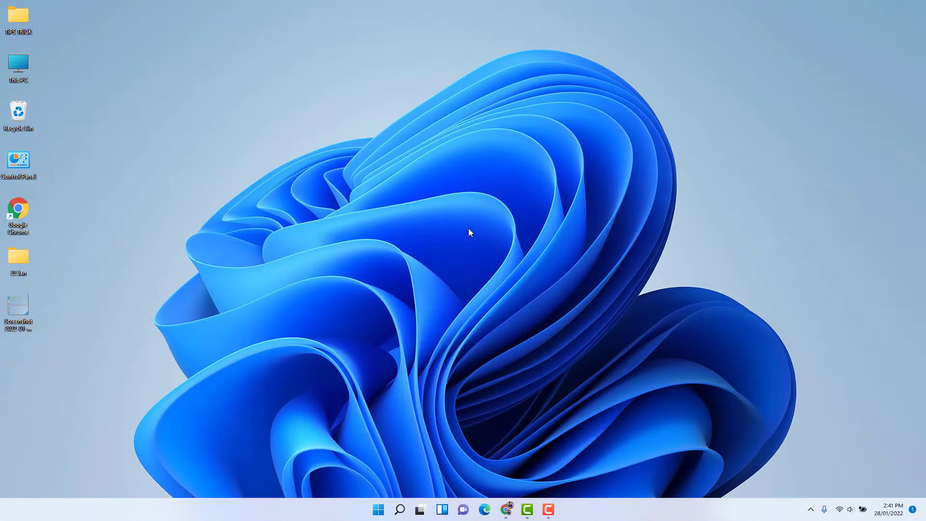
# Step: Capture a rectangular snip from the desktop's upper-left corner to the lower edge past the centre, and open it for markup
pyautogui.press('Print')
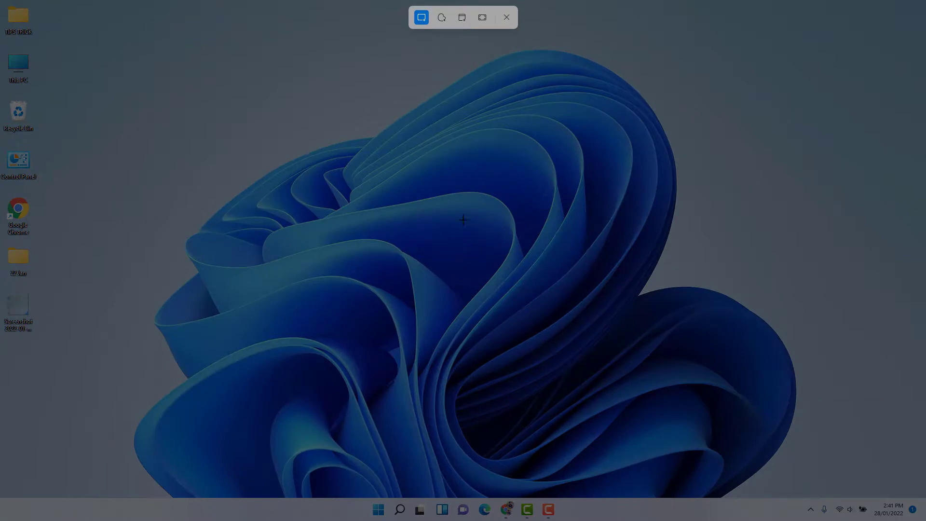
pyautogui.moveTo(1, 1); pyautogui.dragTo(682, 519)
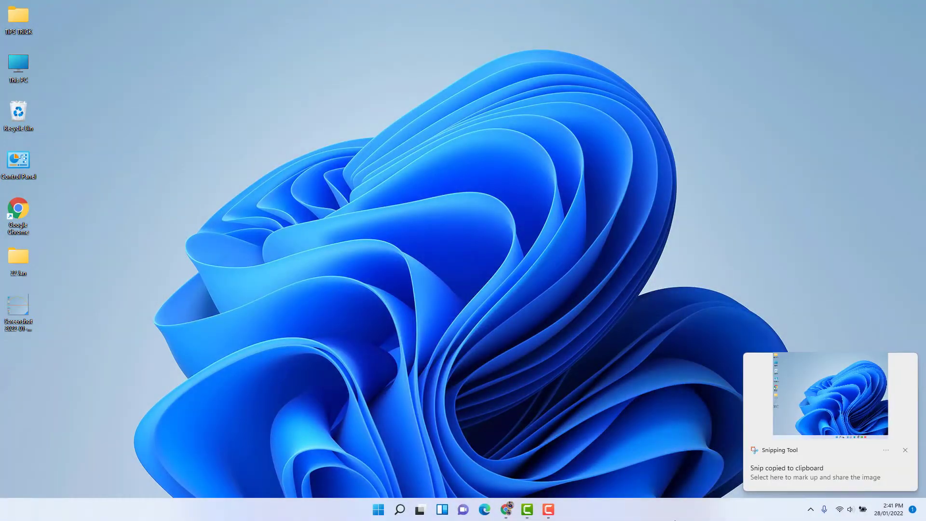
pyautogui.click(850, 415)
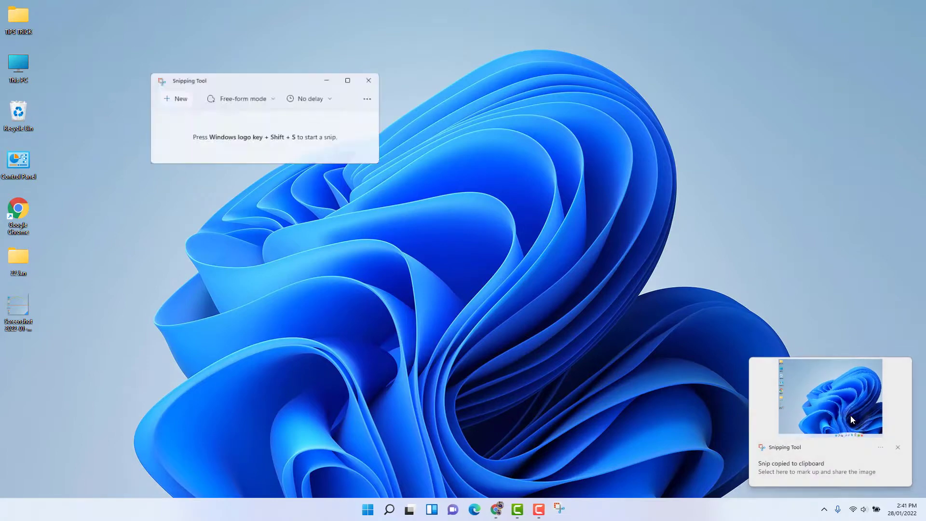